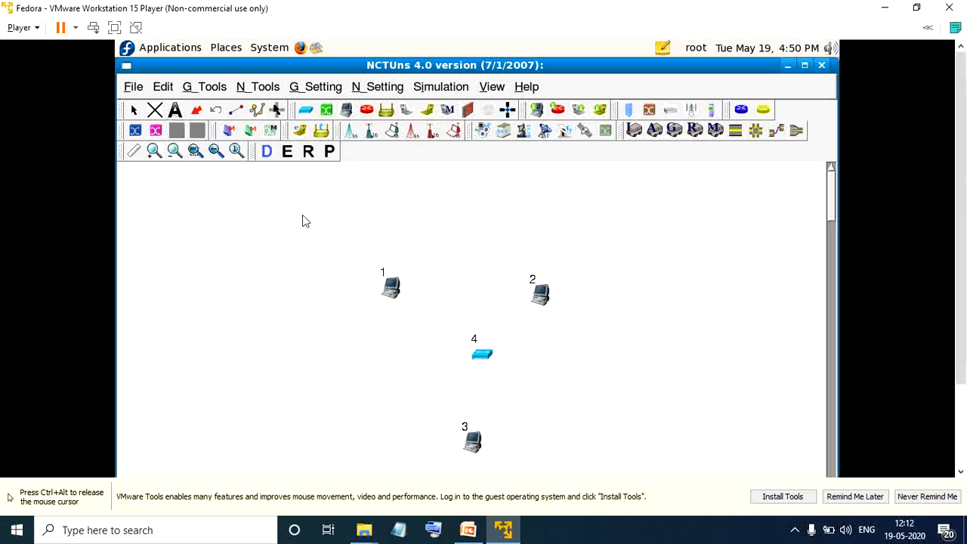
Add a label reading "no" at host 1 and move the host just below the label.
click(382, 275)
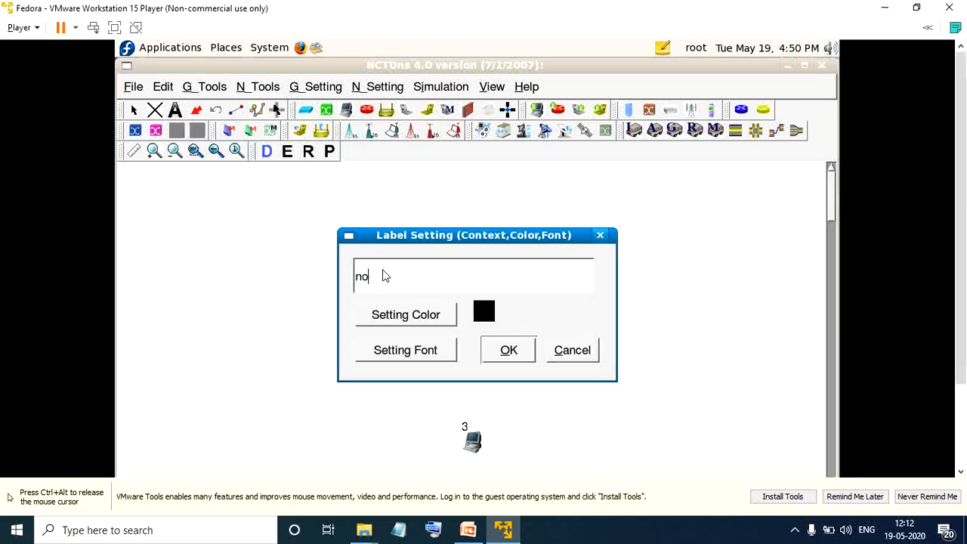
text(no)
key(Return)
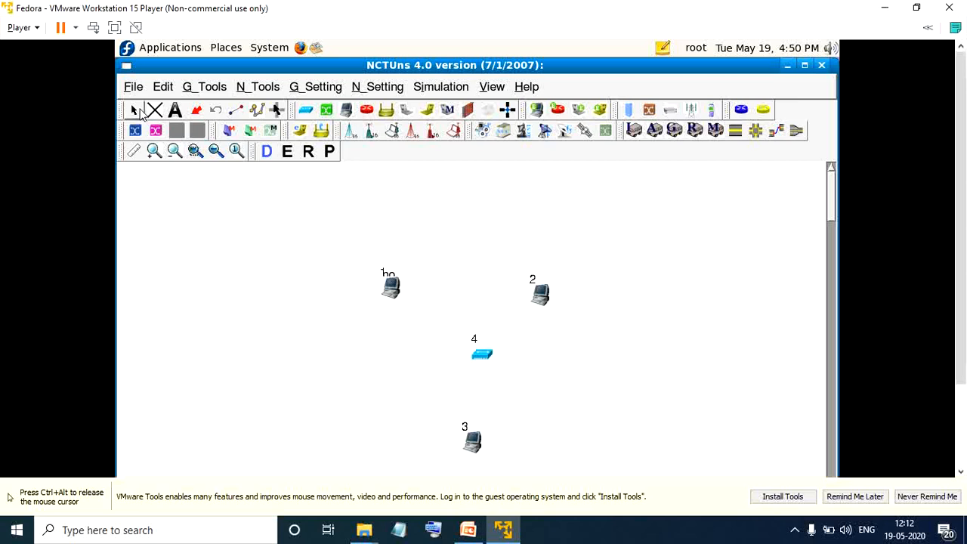
click(138, 112)
click(391, 288)
drag(393, 291, 394, 308)
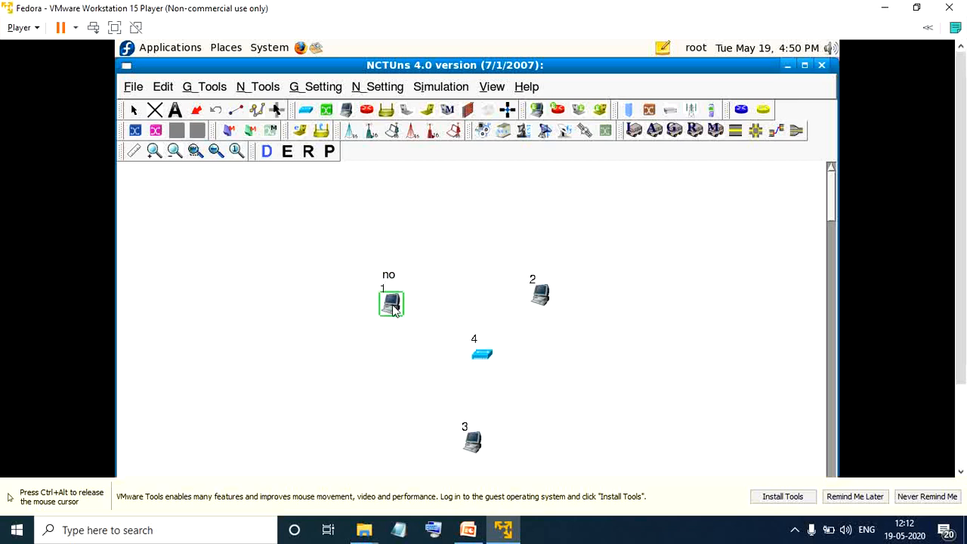
Add a label reading "n1" at host 2 and shift the host clear of the label.
click(542, 296)
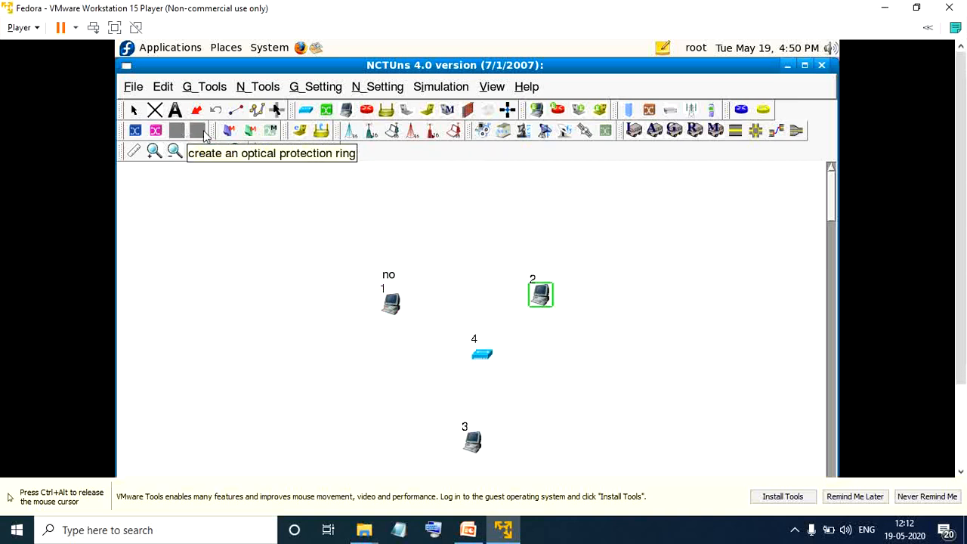
click(533, 279)
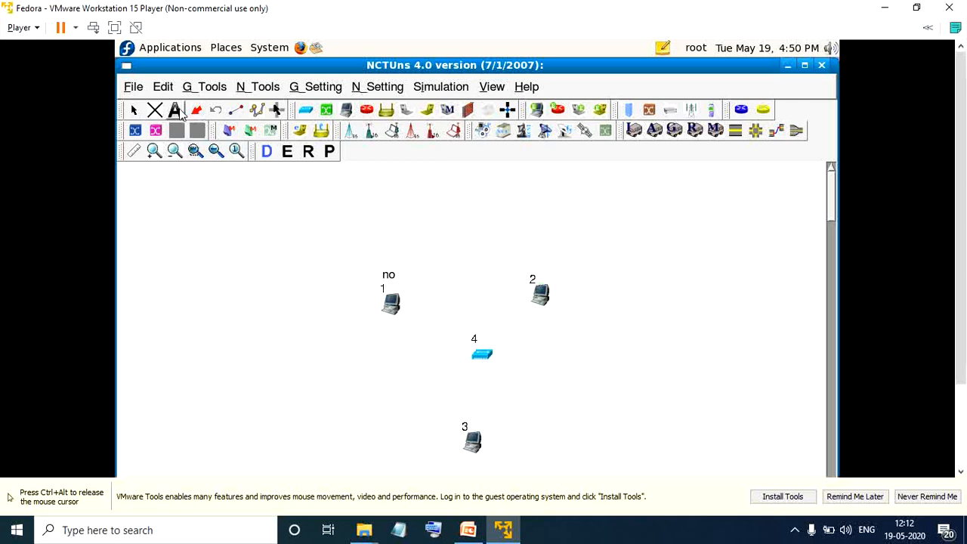
click(533, 279)
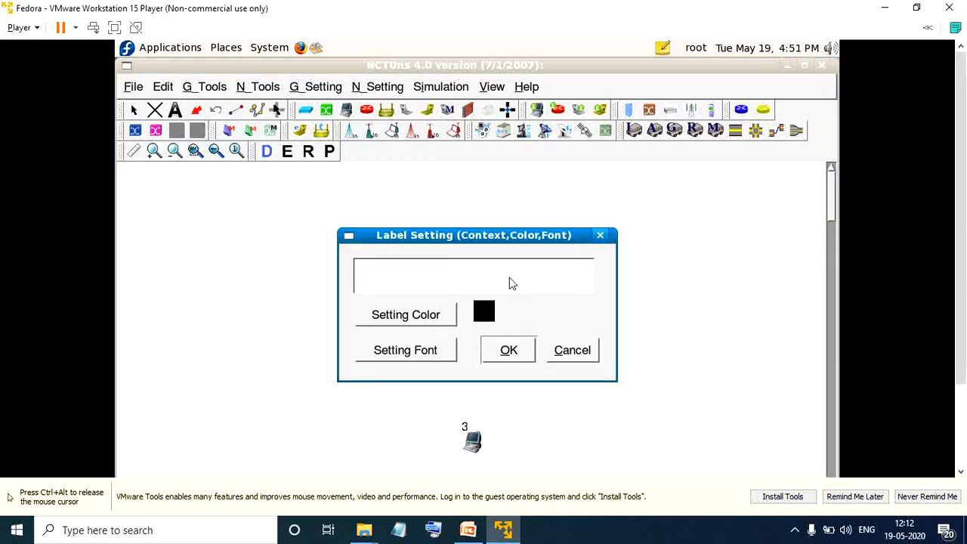
text(n1)
click(517, 345)
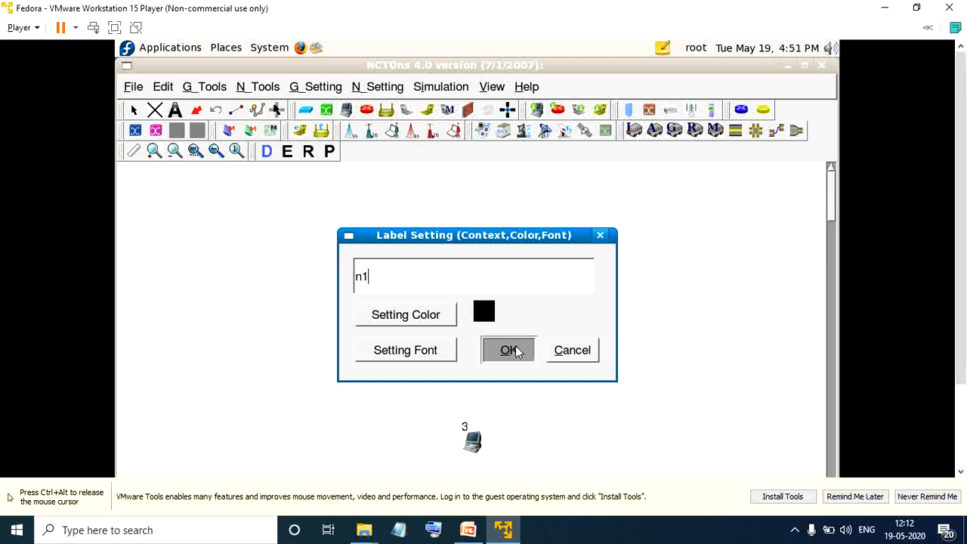
click(135, 111)
click(541, 305)
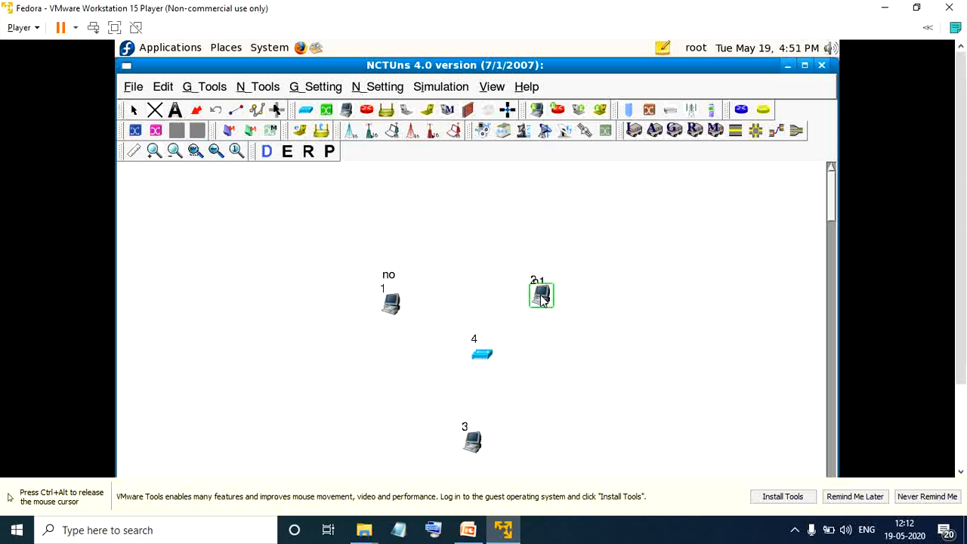
drag(541, 304, 561, 296)
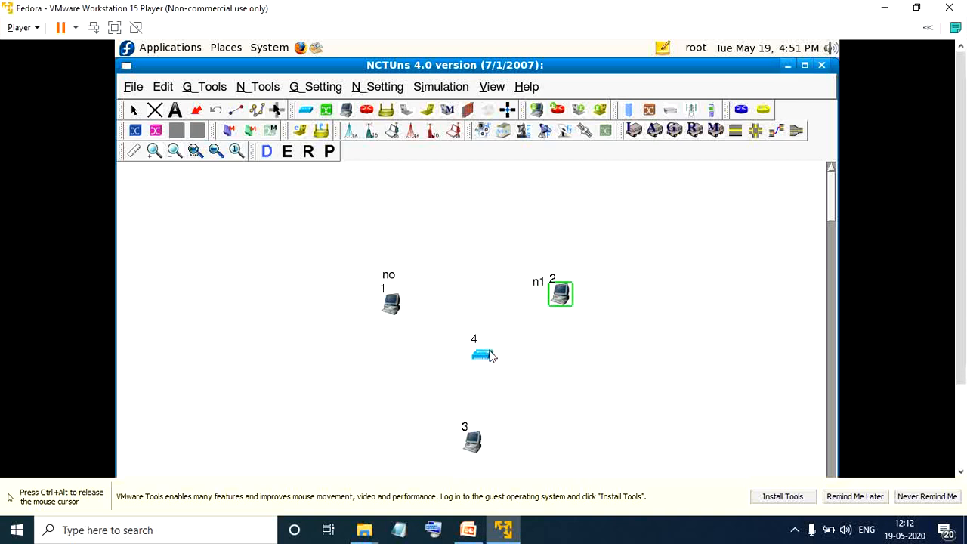
Add a label reading "n2" at hub 4 and move the hub slightly below the label.
click(176, 116)
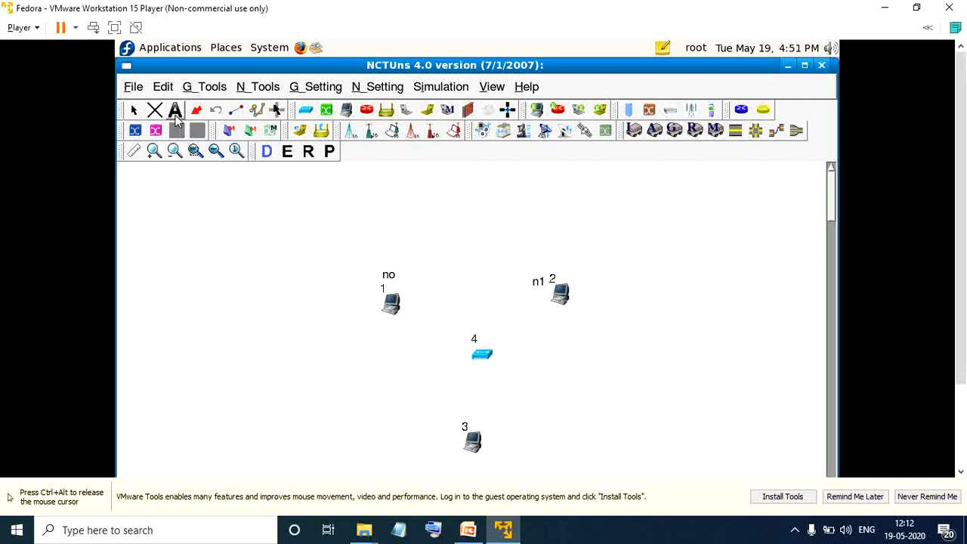
click(475, 344)
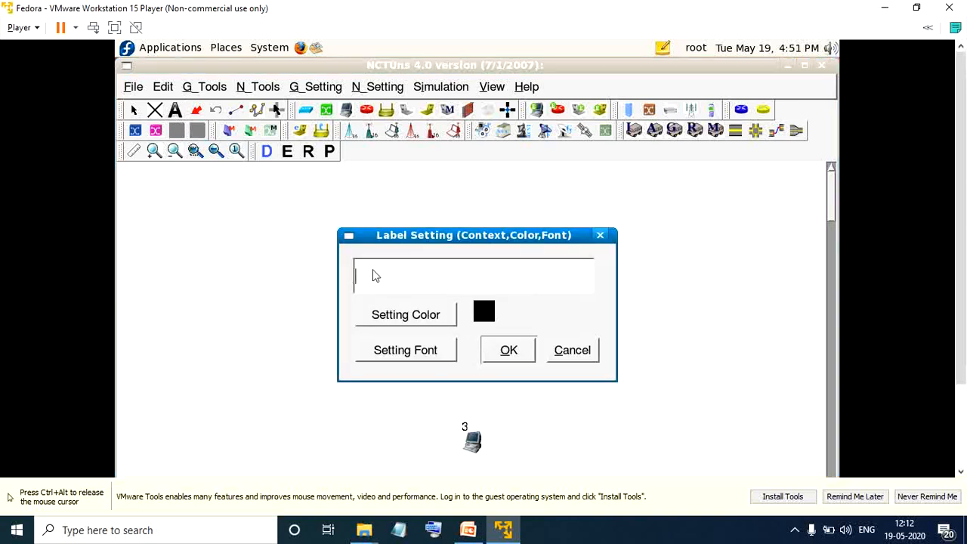
text(n2)
key(Return)
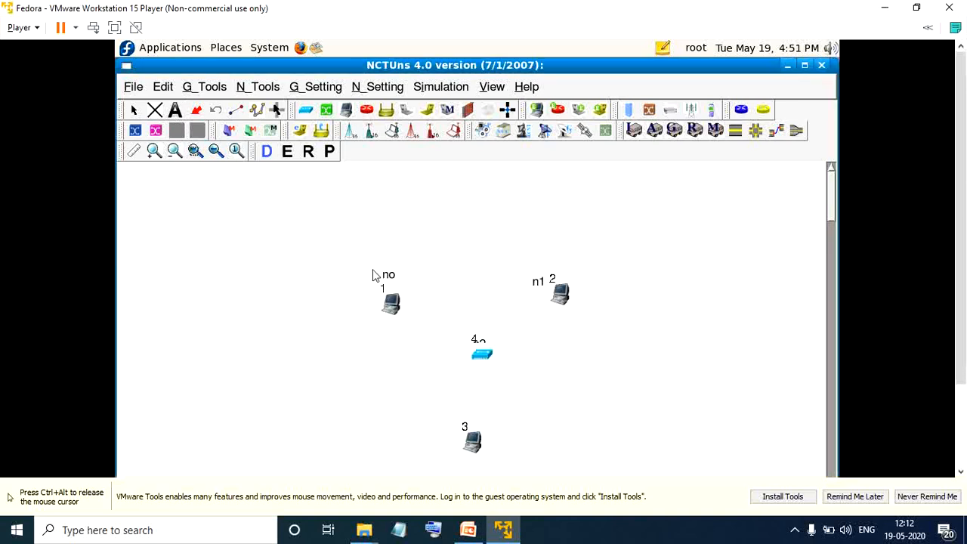
click(481, 358)
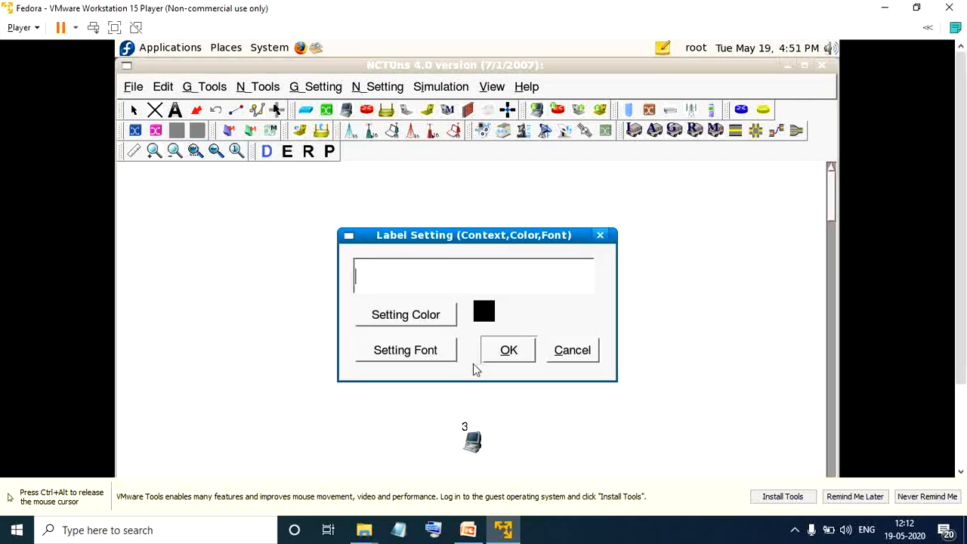
click(504, 352)
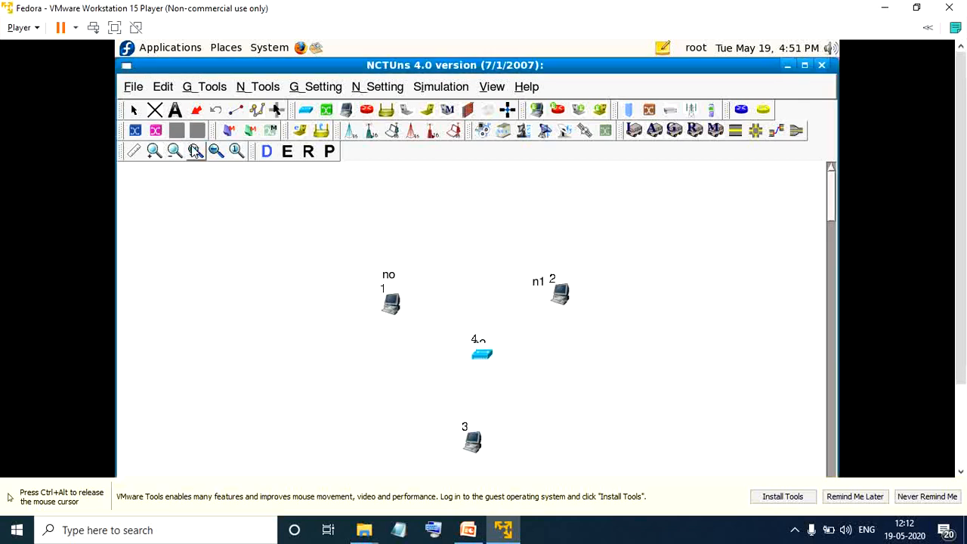
click(135, 111)
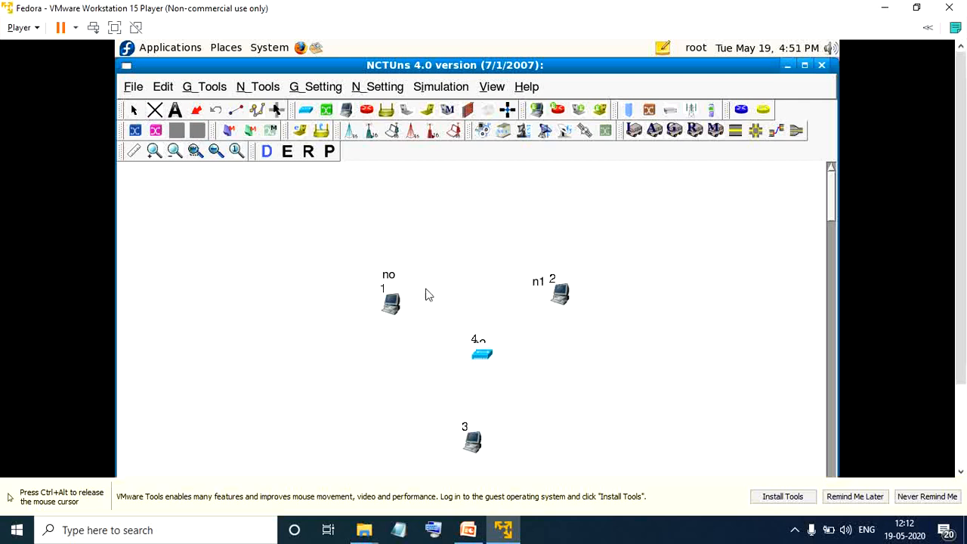
drag(484, 357, 477, 369)
Add a label reading "n3" at host 3 and move the host beside the label.
click(173, 113)
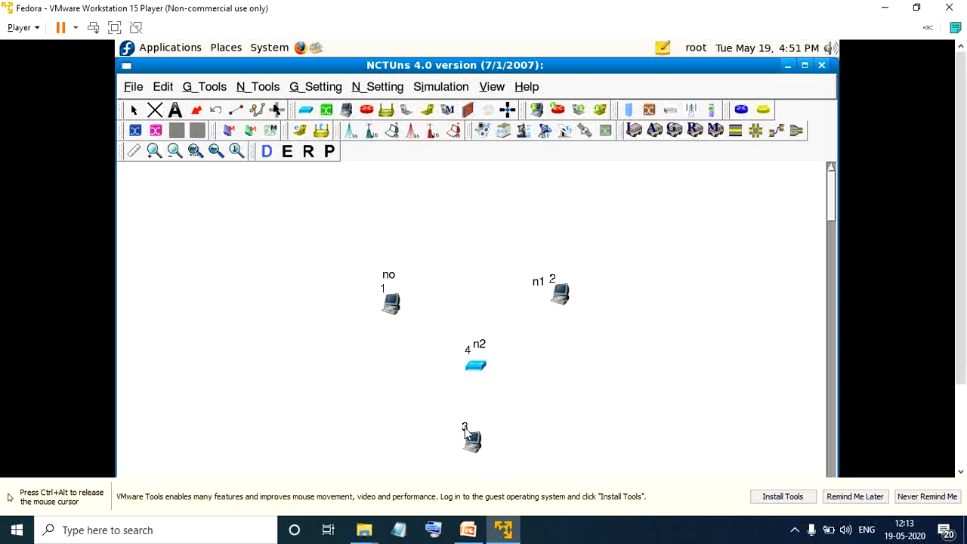
click(467, 432)
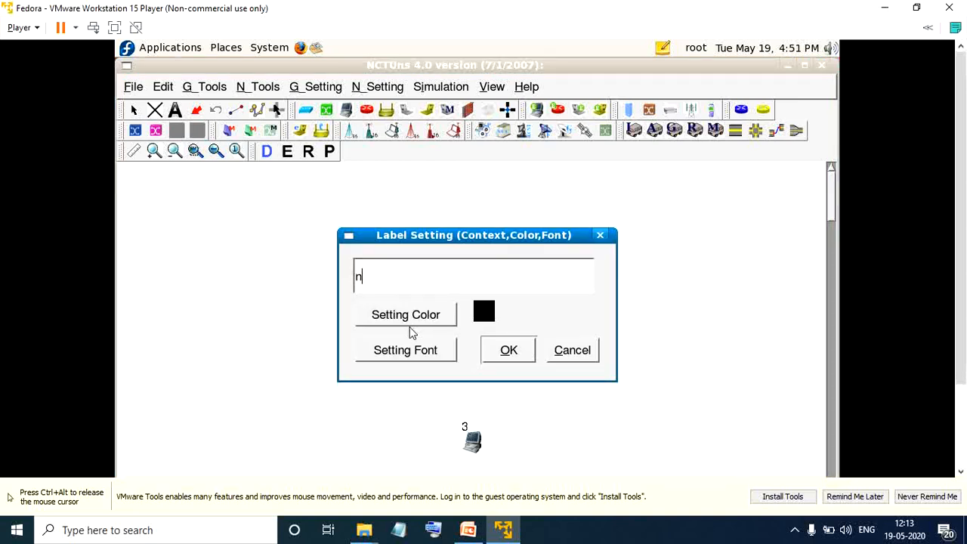
key(Return)
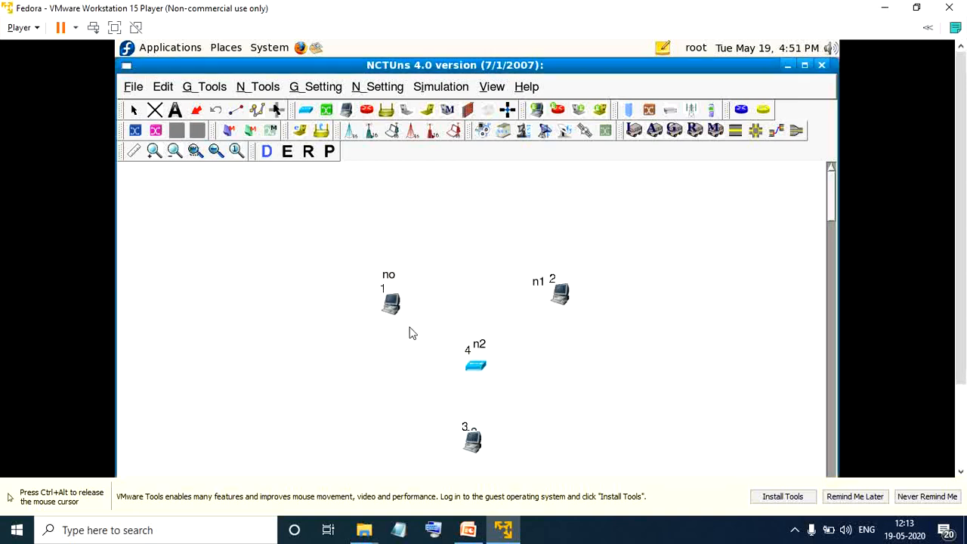
click(474, 446)
click(504, 350)
click(132, 111)
drag(472, 443, 490, 442)
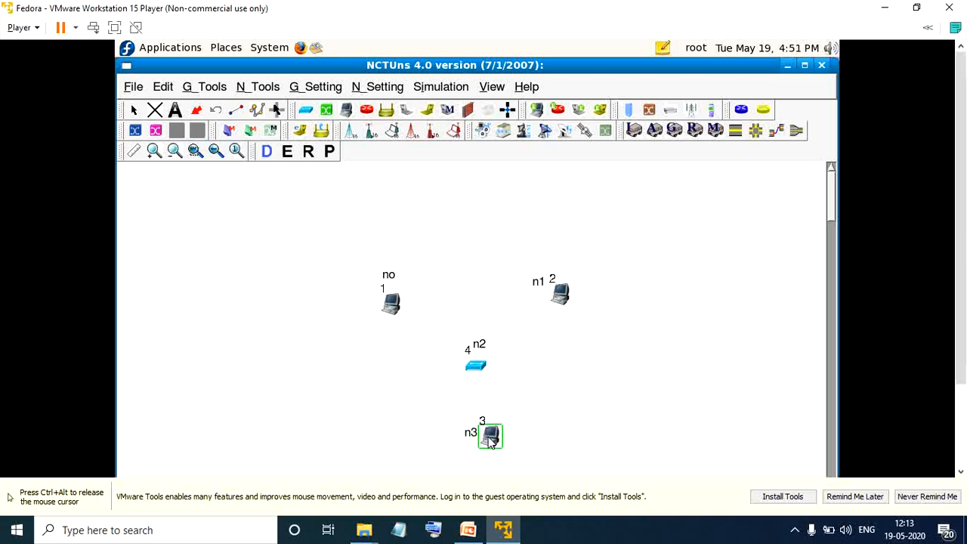
Rearrange hosts 1, 2 and 3 and hub 4 so that each device sits directly beside its own label.
click(391, 303)
drag(390, 304, 408, 275)
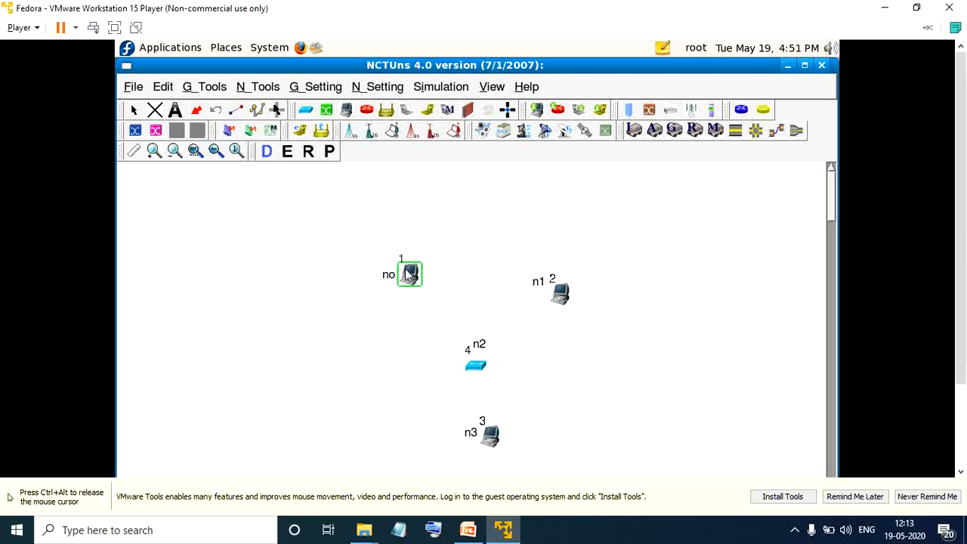
click(561, 298)
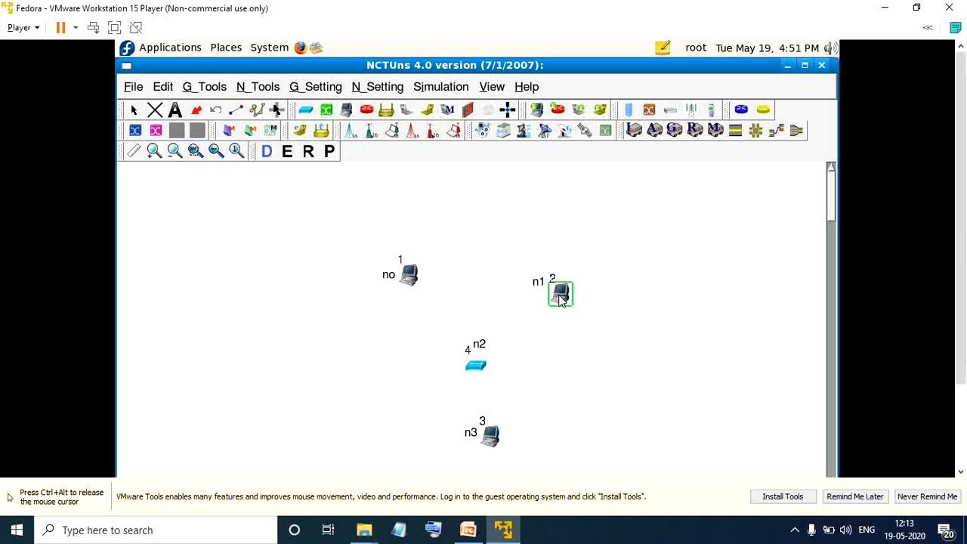
drag(561, 298, 557, 283)
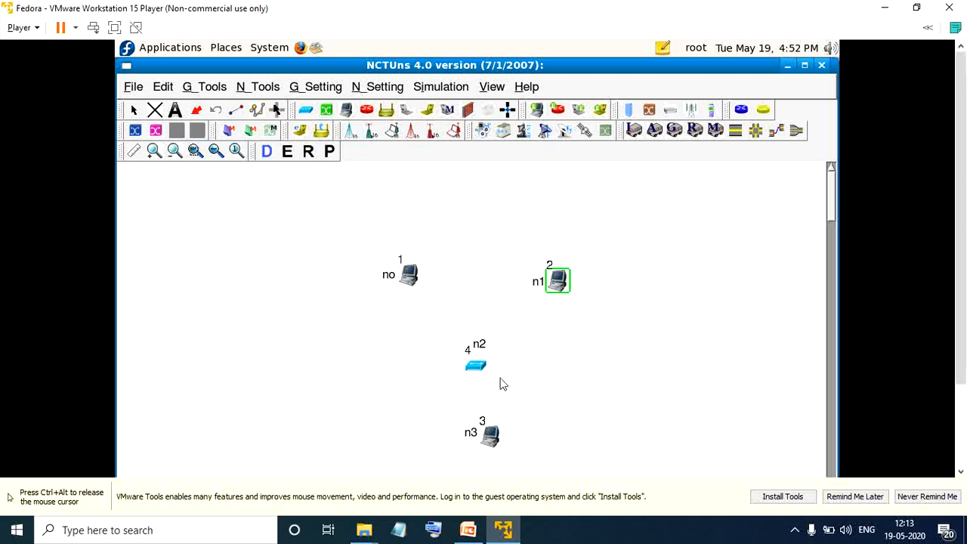
click(474, 366)
drag(473, 365, 454, 347)
drag(488, 440, 448, 430)
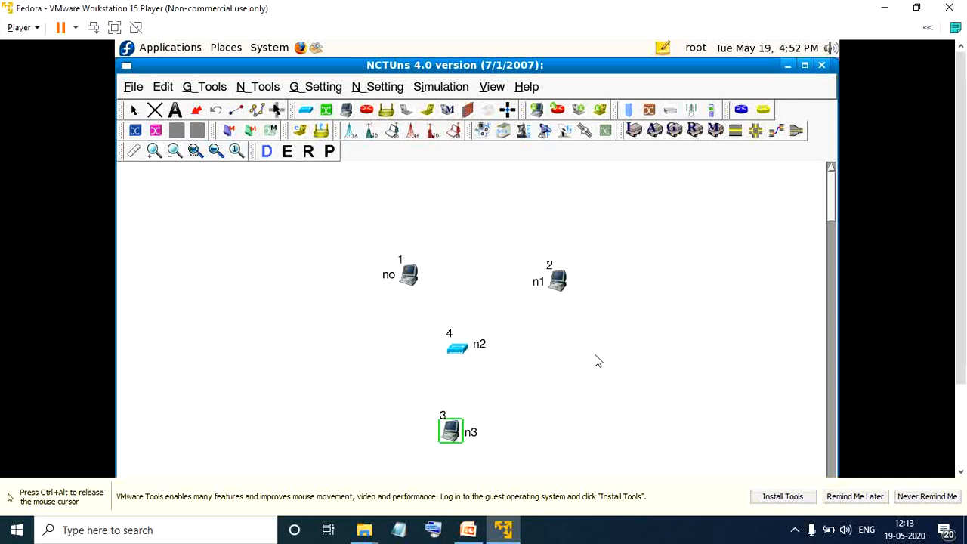
Connect hosts 1, 2 and 3 to hub 4 with one link each.
click(235, 111)
drag(410, 280, 459, 350)
drag(557, 284, 450, 442)
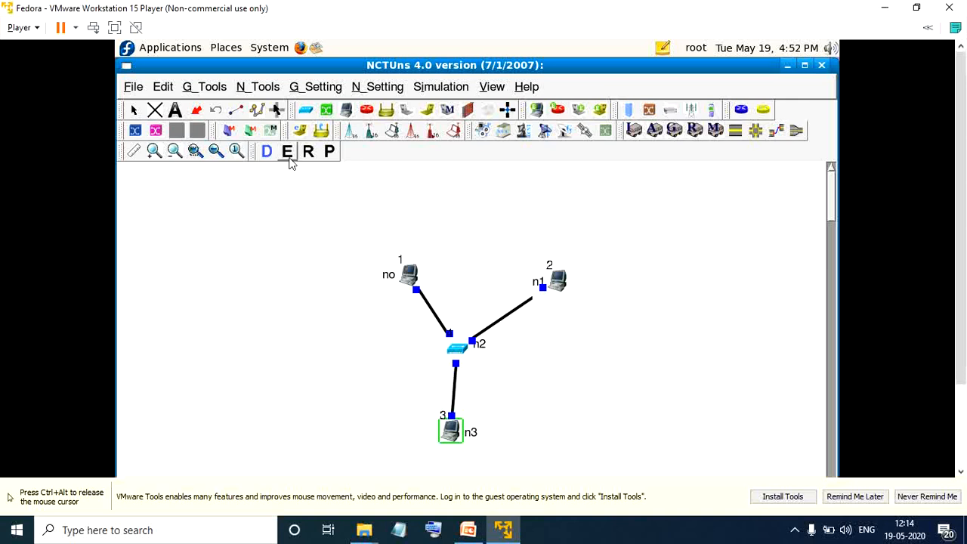
Switch to edit mode (E), saving the topology as expt2.tpl in /root and agreeing to regenerate the IP addresses.
click(291, 161)
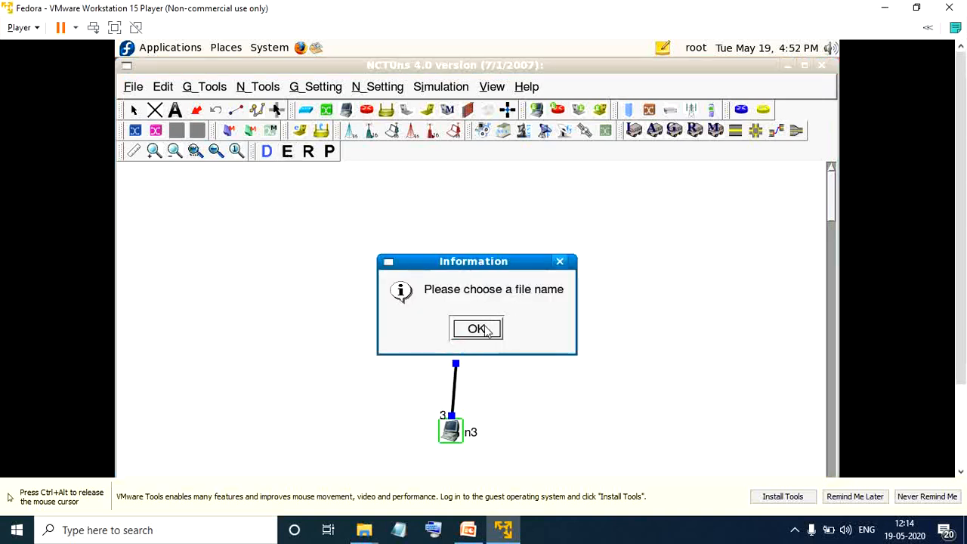
click(484, 330)
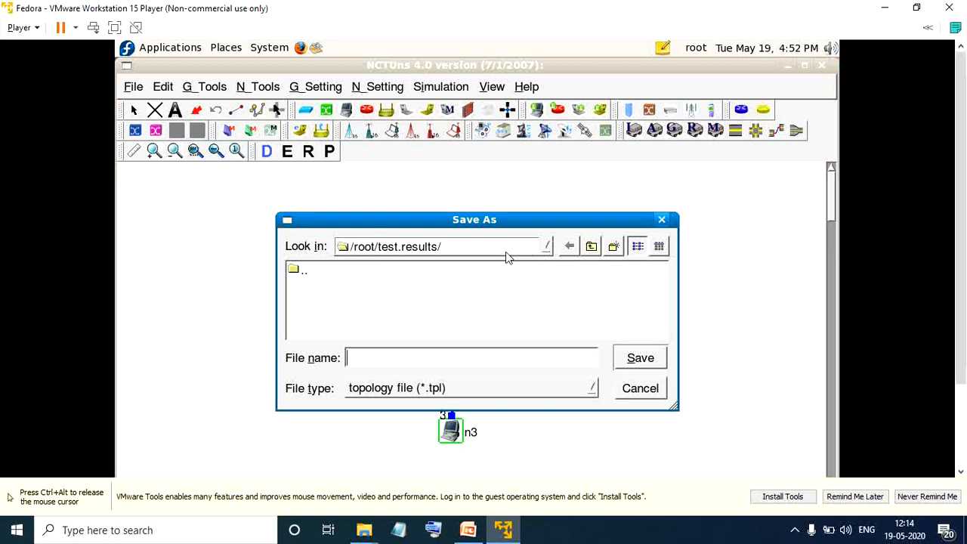
click(592, 248)
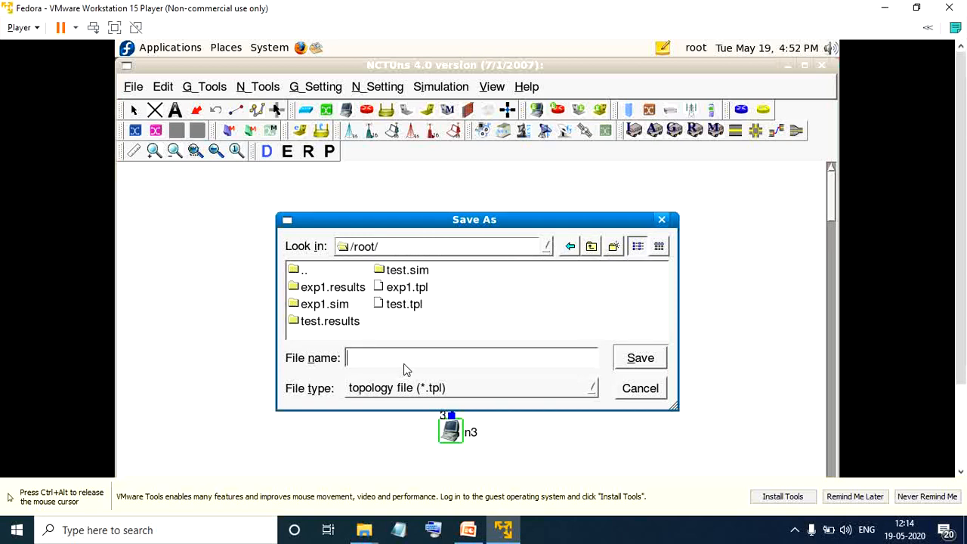
text(expt2)
key(Return)
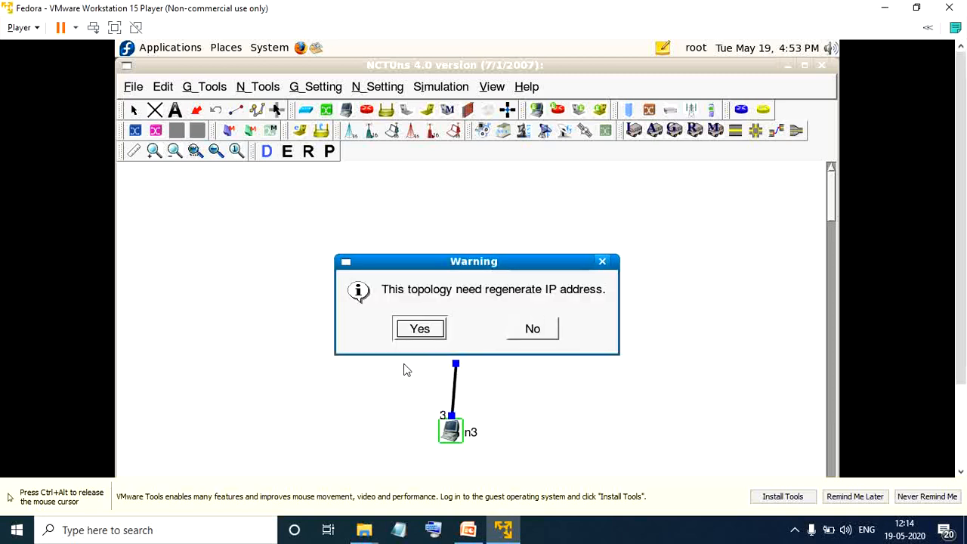
click(427, 329)
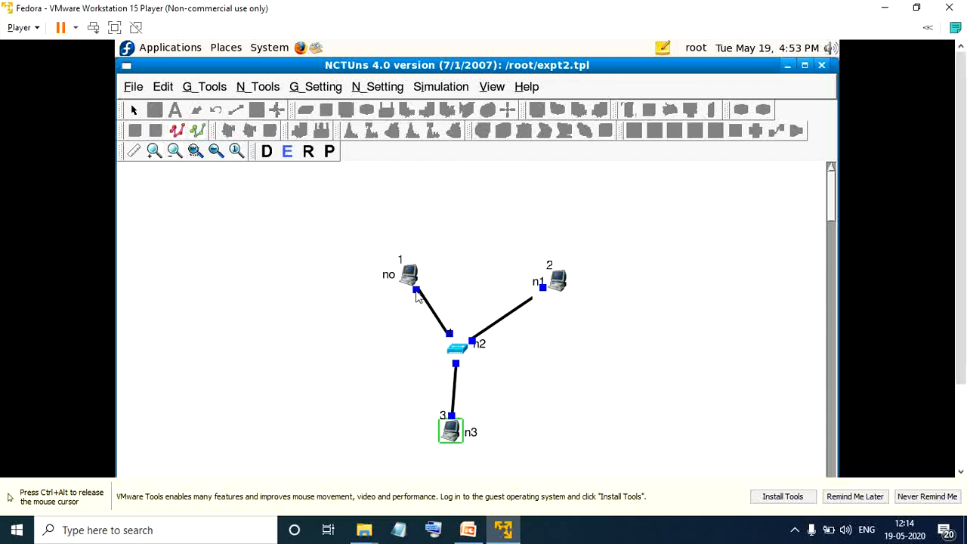
Start a new application traffic entry for host 1 with a stop time of 20 seconds.
mouse_move(416, 296)
click(529, 388)
mouse_move(453, 417)
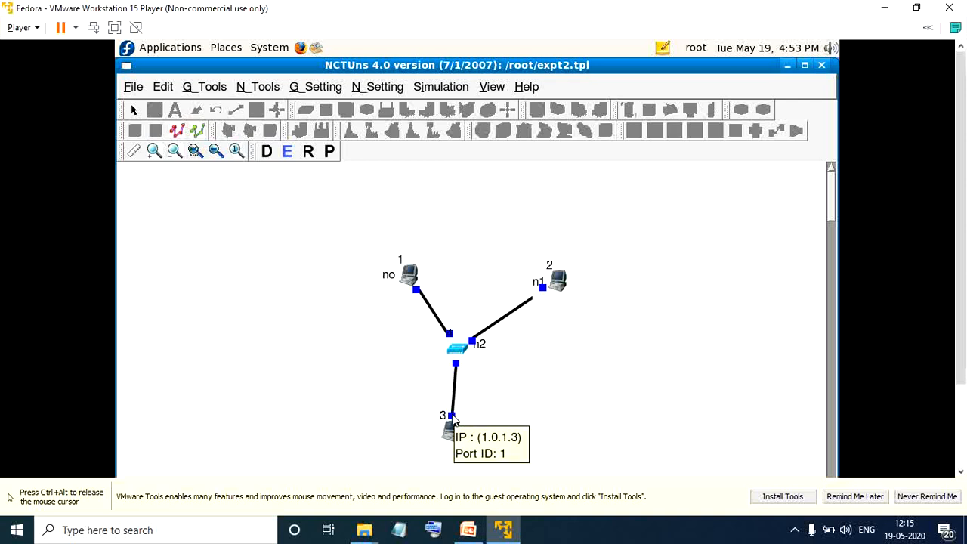
double_click(410, 273)
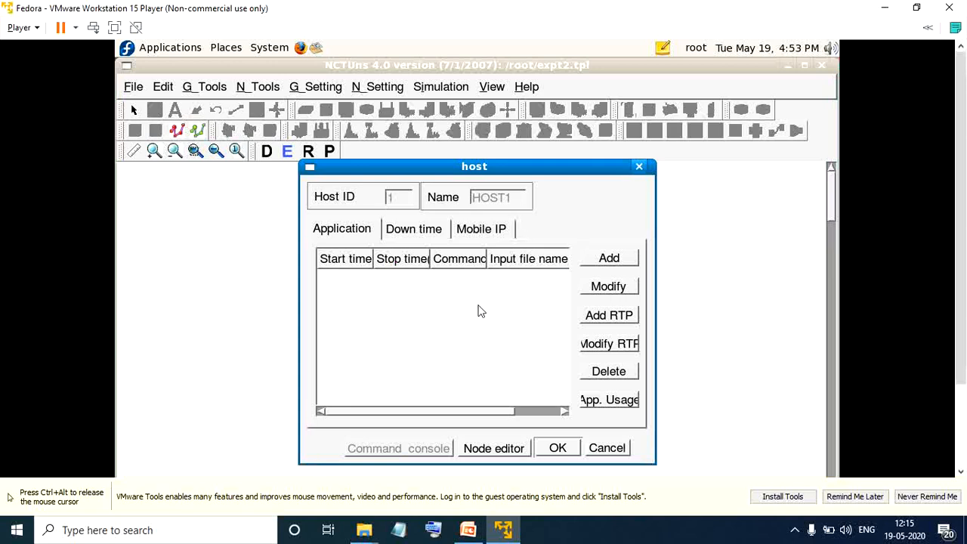
click(609, 259)
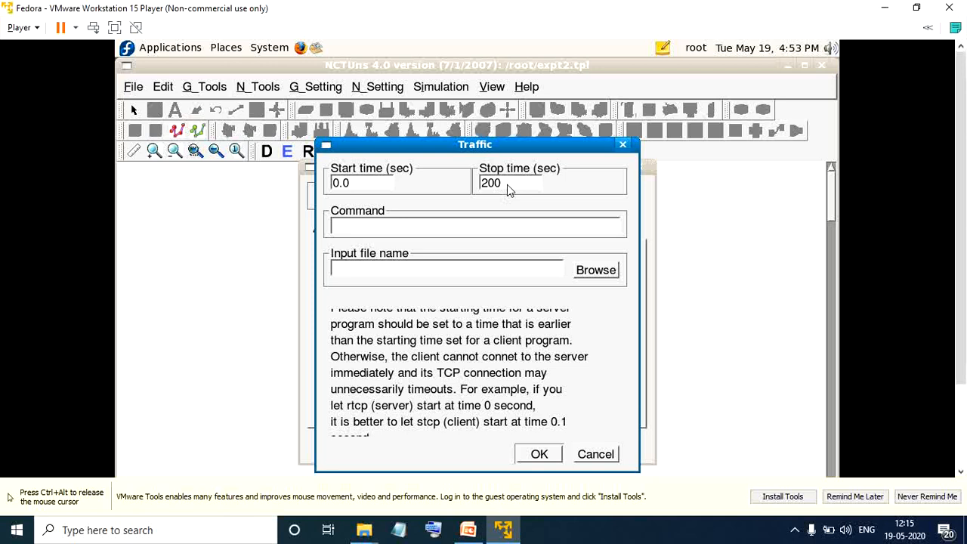
key(BackSpace)
Set the traffic command to "stcp -p 100 -l 1024 1.0.1.3" and save the entry for host 1.
click(493, 223)
text(stcp -p 100)
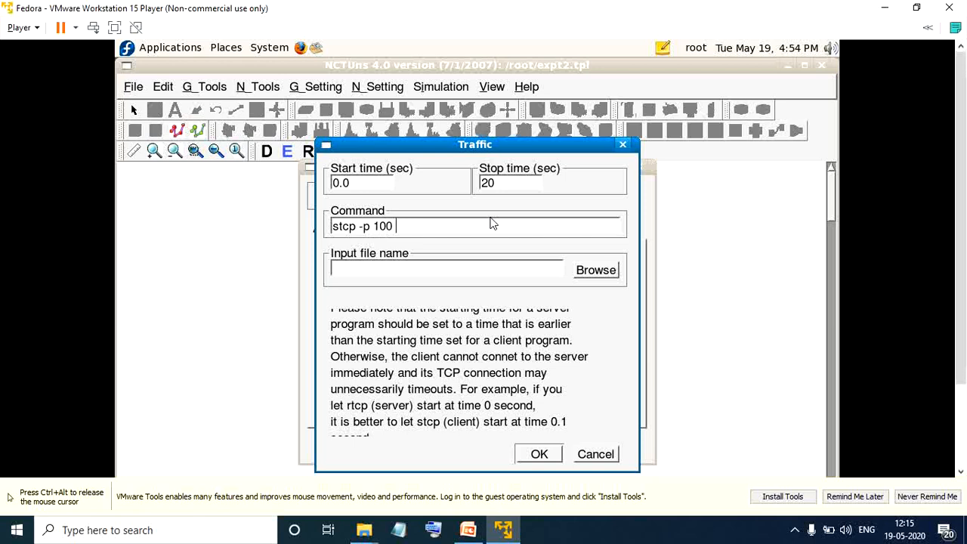
text( -l 1024 1.0.1.3)
click(529, 459)
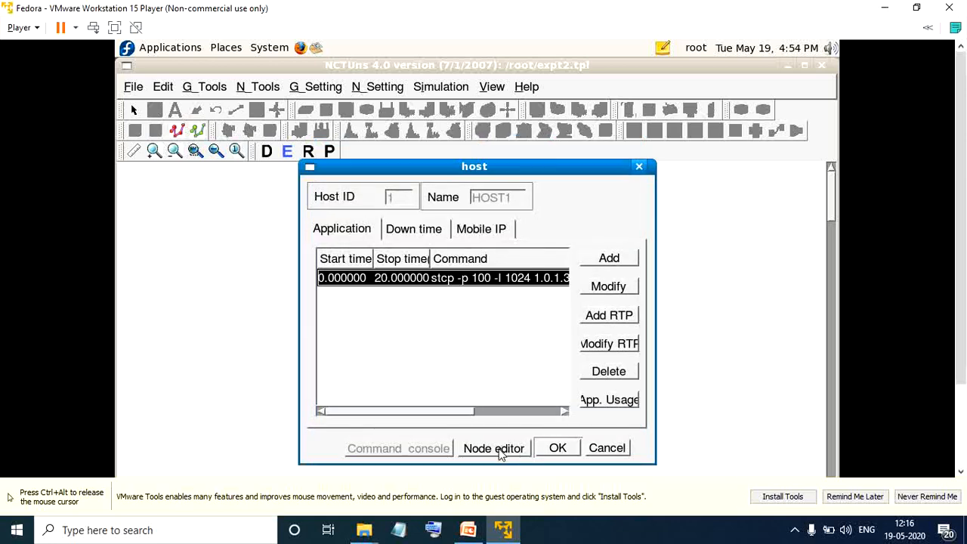
Enable packet statistics logging in host 1's MAC8023 module for collision packets, drop packets and throughput of outgoing packets.
click(501, 456)
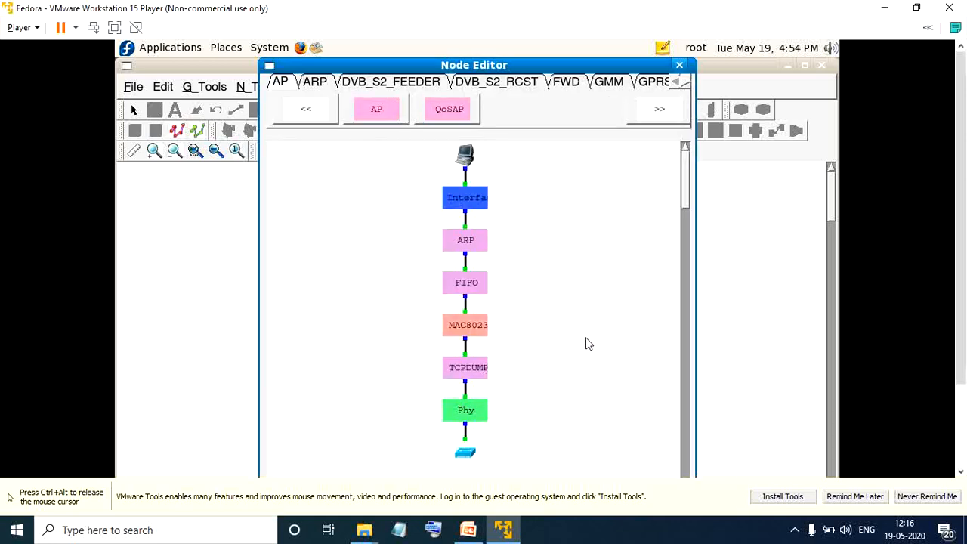
double_click(468, 327)
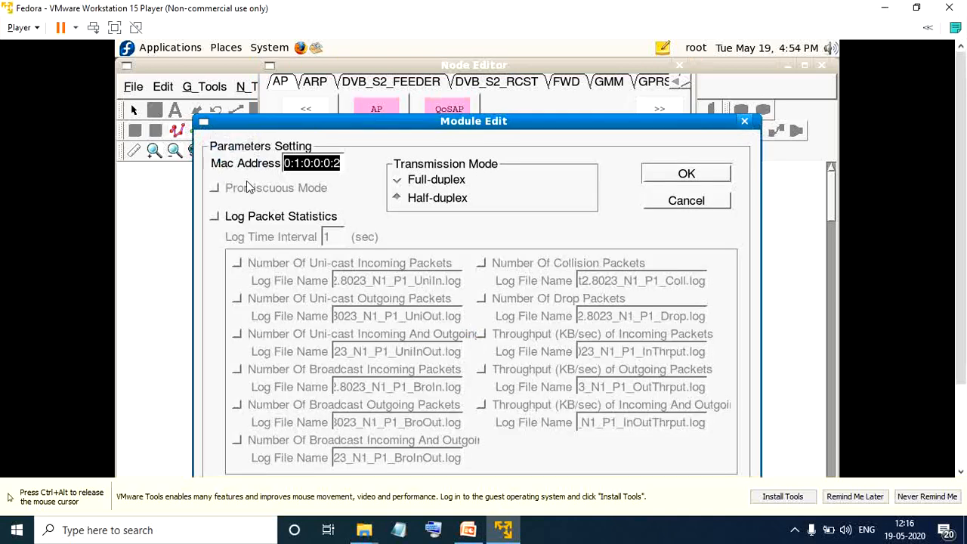
click(214, 217)
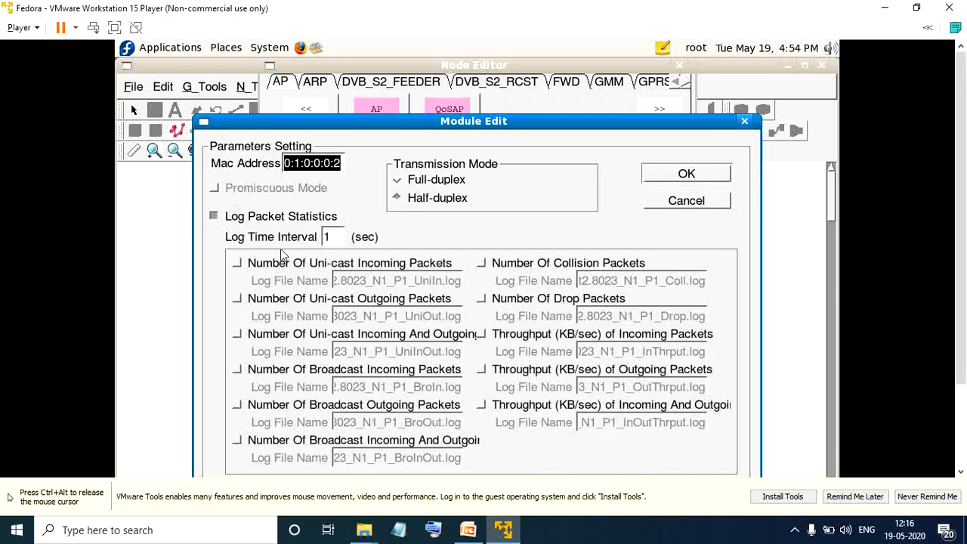
click(481, 370)
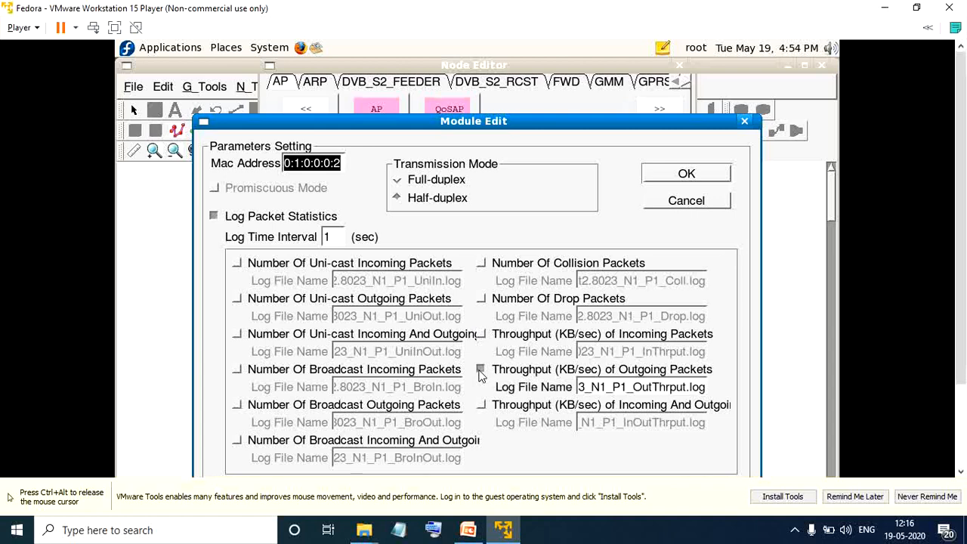
click(482, 263)
click(481, 300)
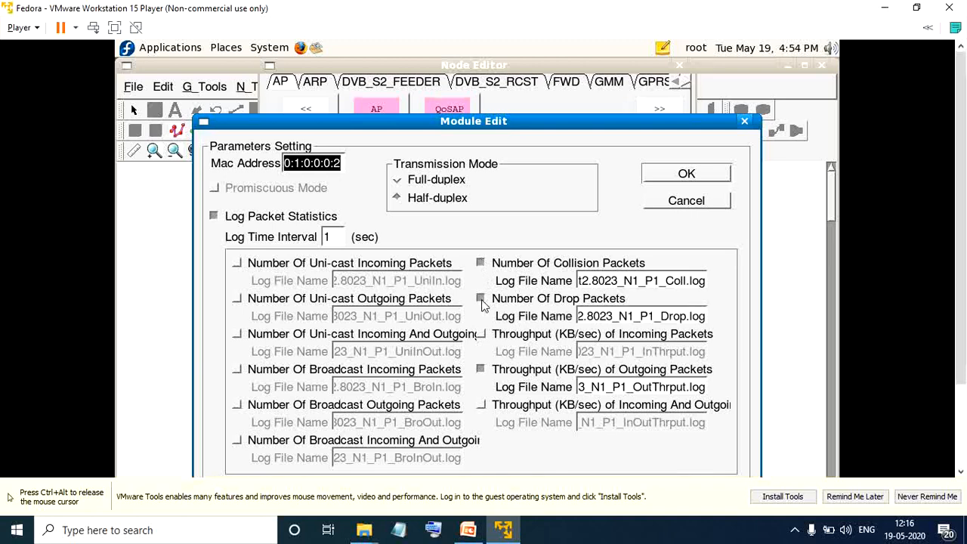
click(672, 176)
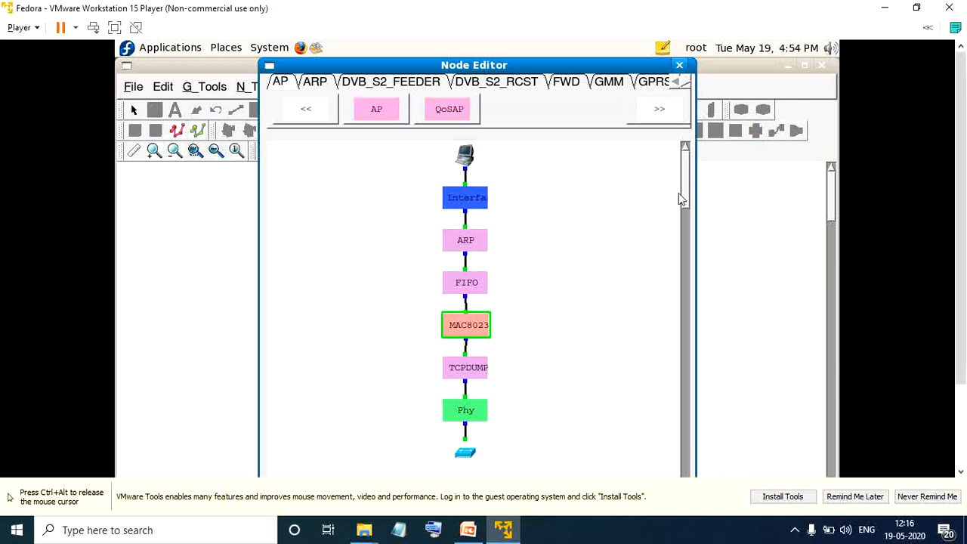
Check and accept the FIFO module's queue settings for host 1, and save the host's node configuration.
double_click(468, 281)
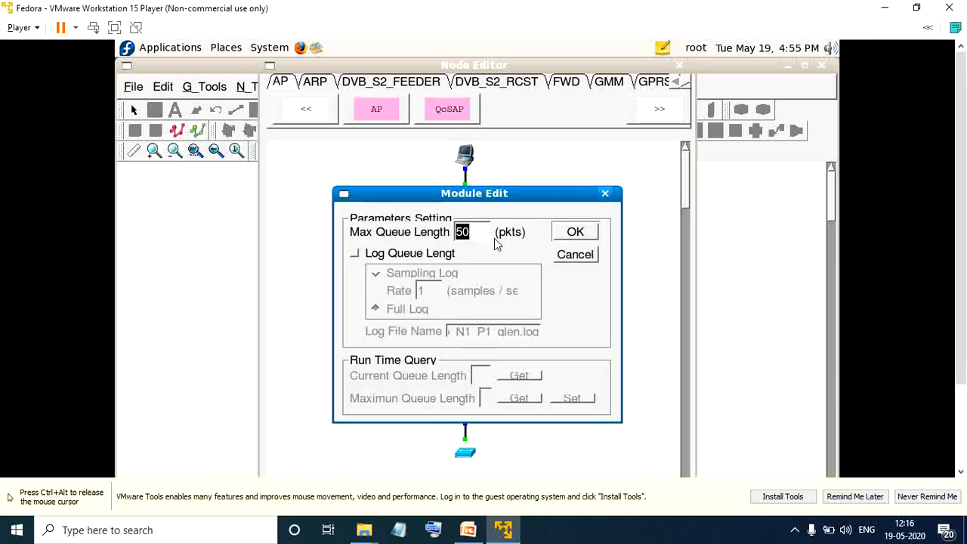
click(576, 233)
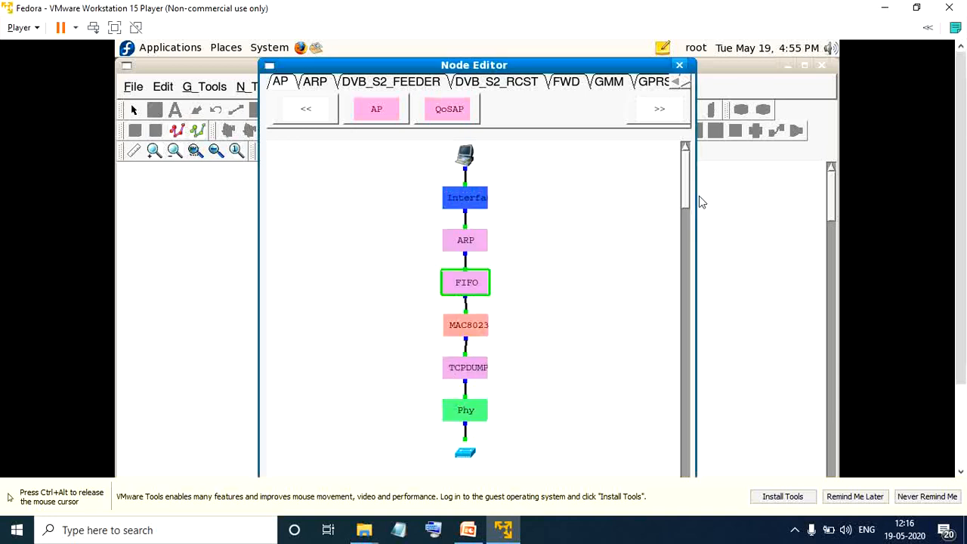
drag(686, 194, 676, 246)
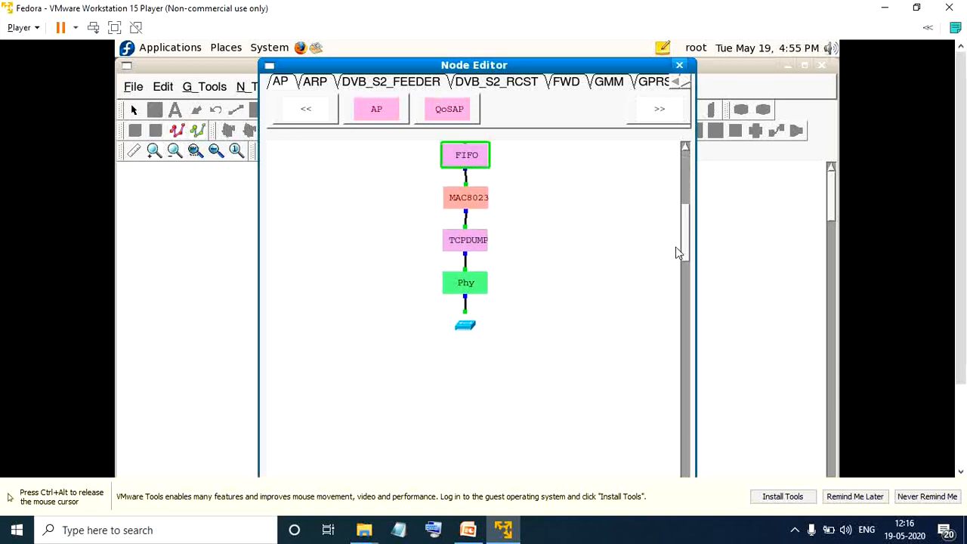
drag(966, 151, 947, 217)
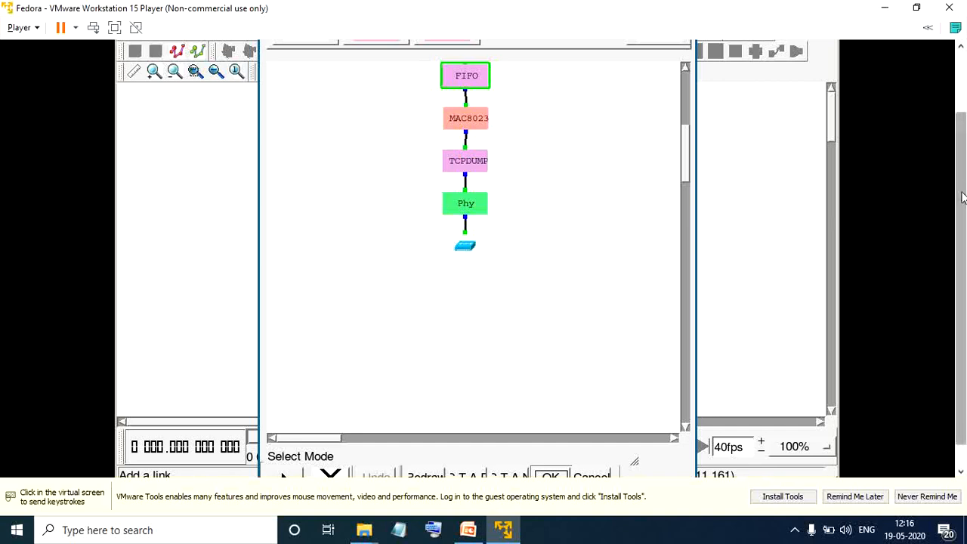
scroll(936, 274, down, 1)
click(552, 453)
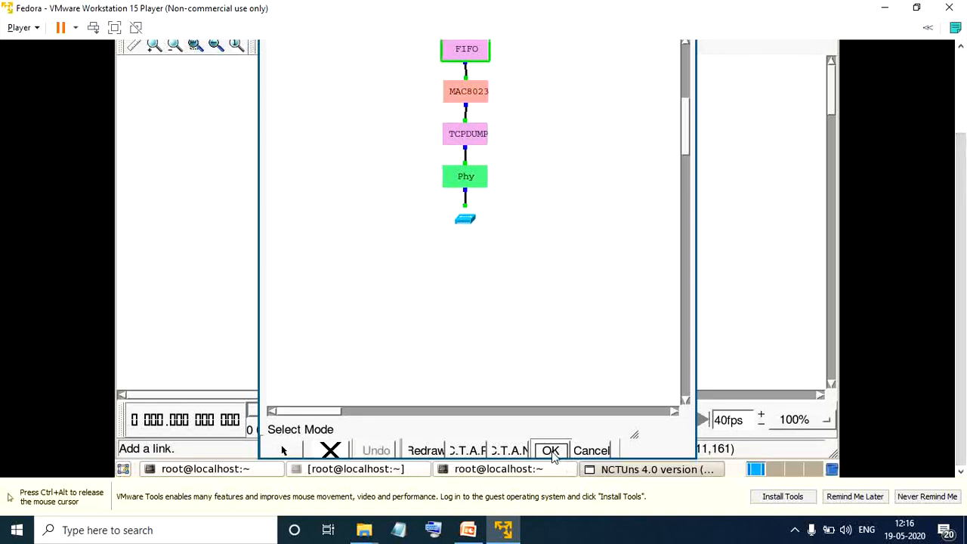
click(551, 451)
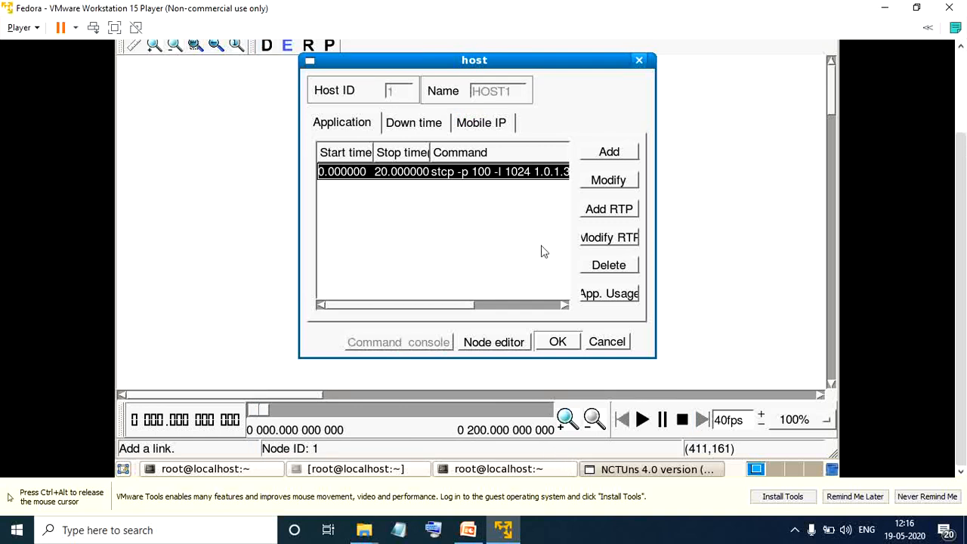
click(561, 342)
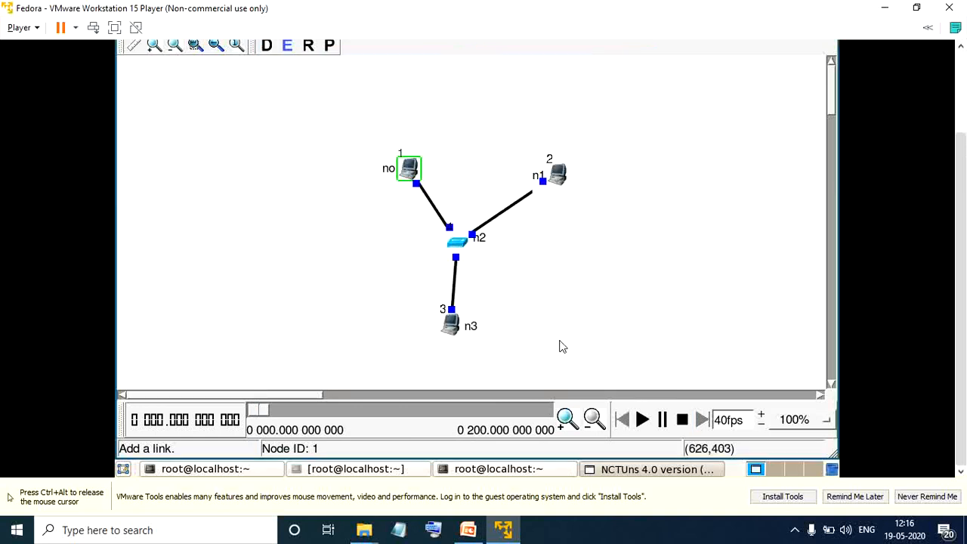
Add a traffic entry to host 2 with a stop time of 20 seconds and the command "stg -u 1024 100 1.0.1.3".
double_click(557, 174)
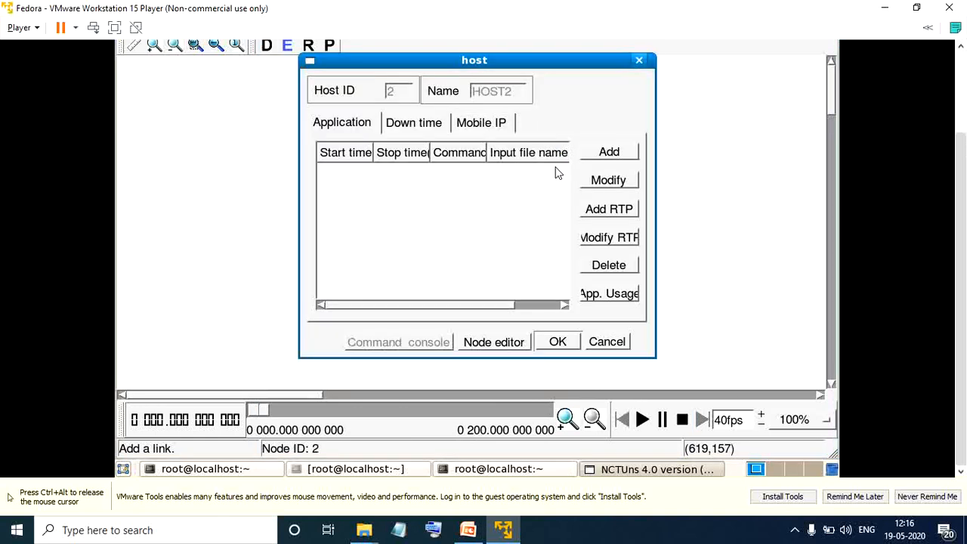
click(610, 154)
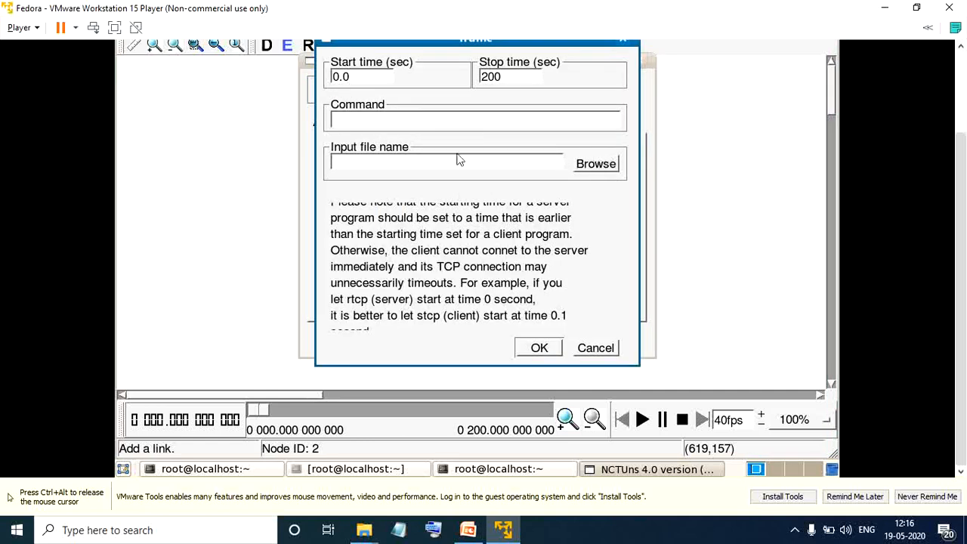
click(520, 79)
text(stg -u 1024)
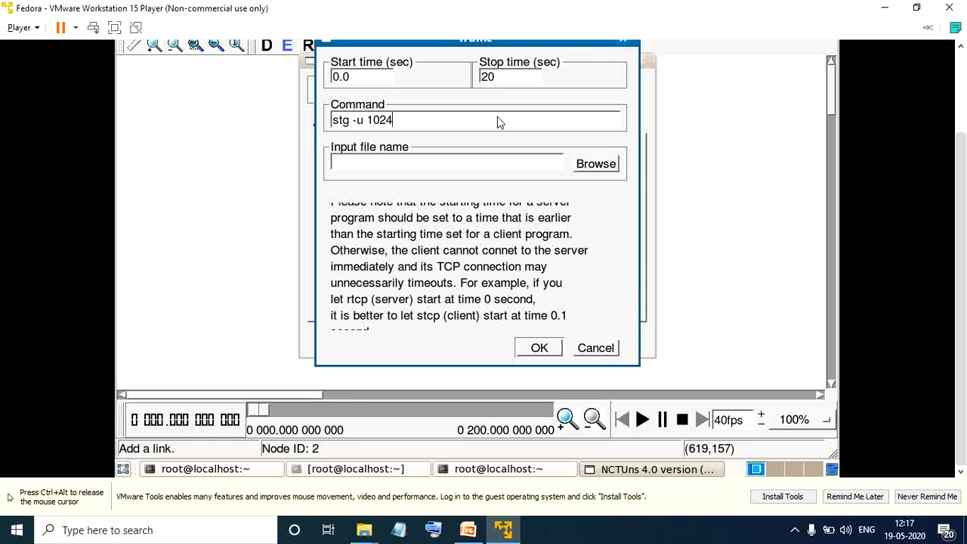
text( 100 1.0.1.3)
click(539, 348)
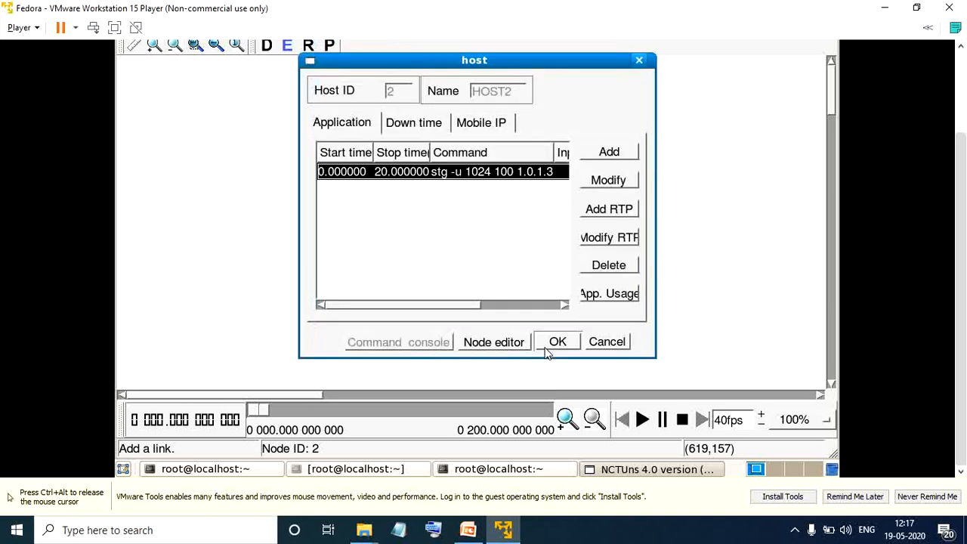
Turn on host 2's MAC8023 packet statistics log for collision packets, drop packets and throughput of outgoing packets.
click(499, 347)
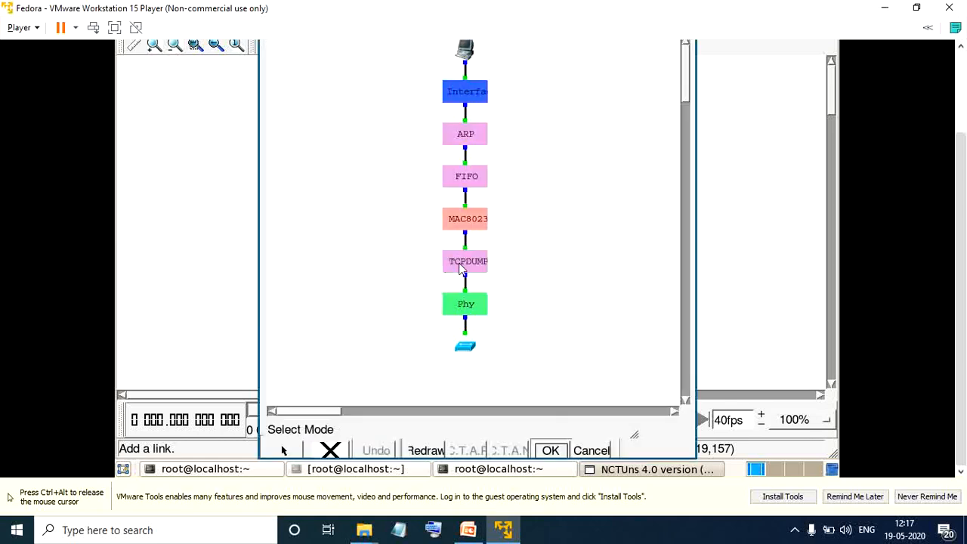
double_click(469, 222)
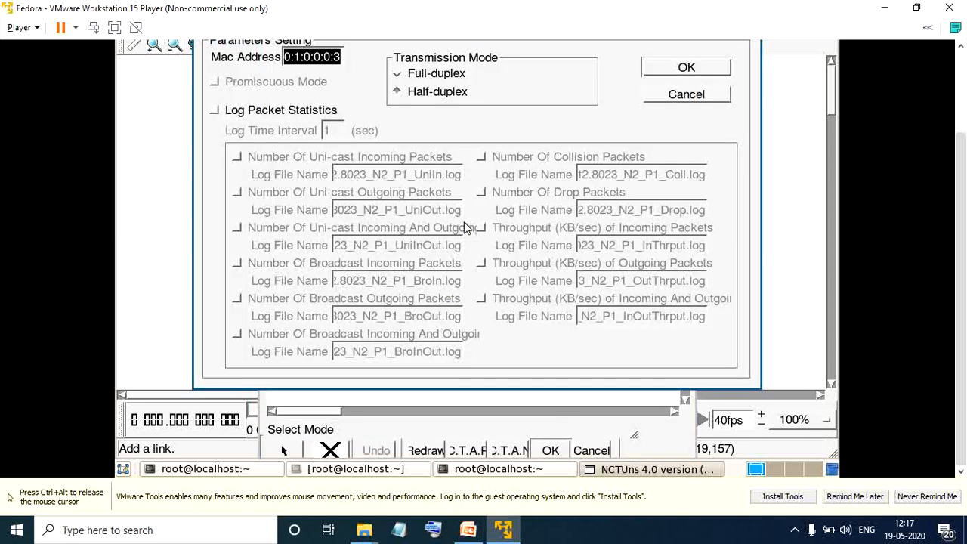
click(213, 110)
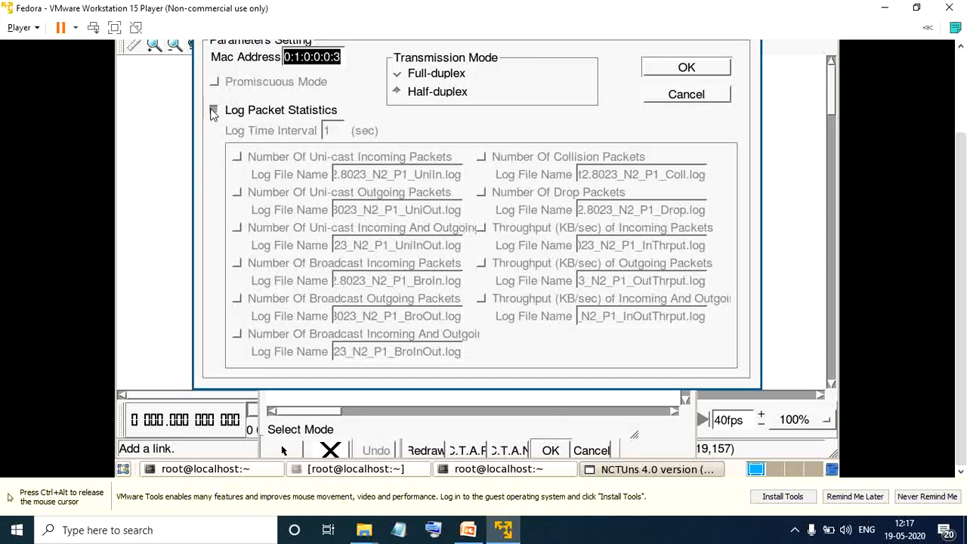
click(481, 158)
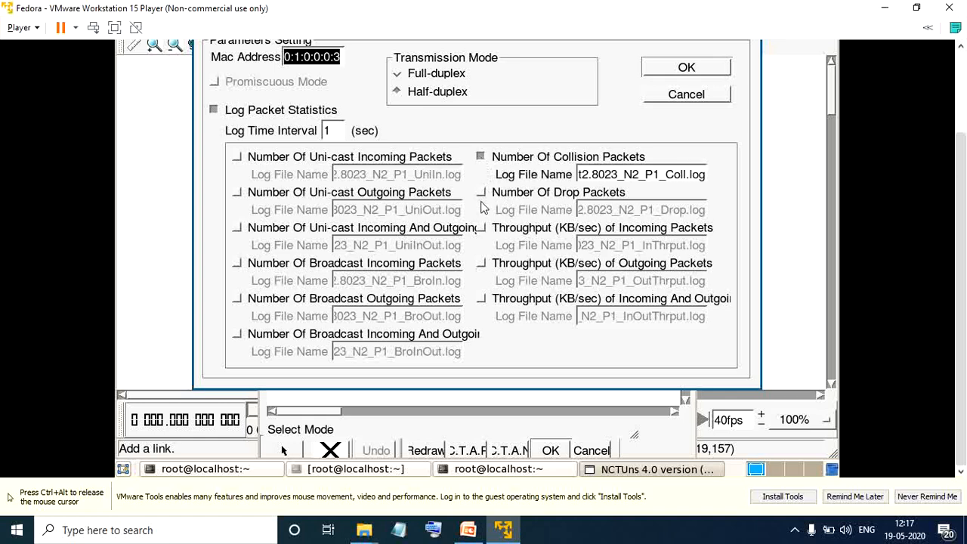
click(480, 193)
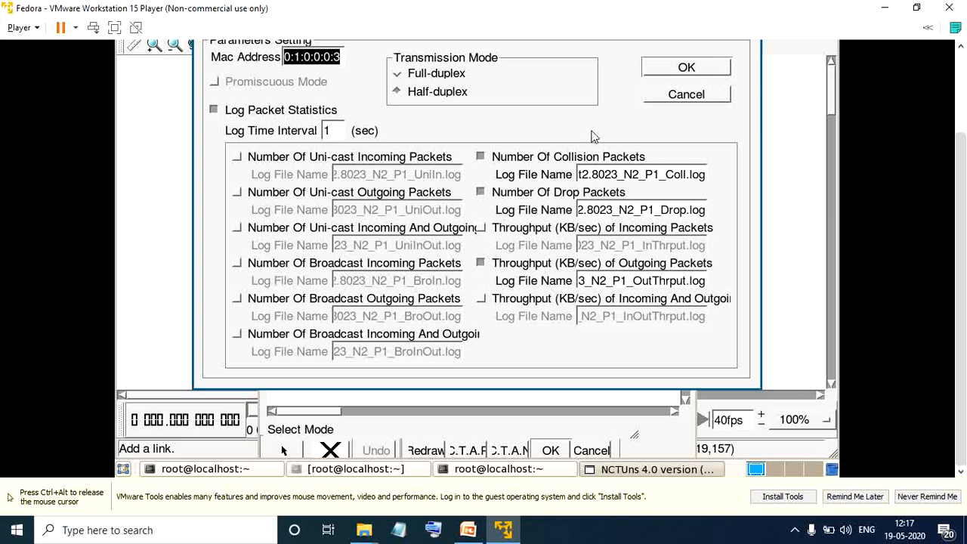
click(668, 69)
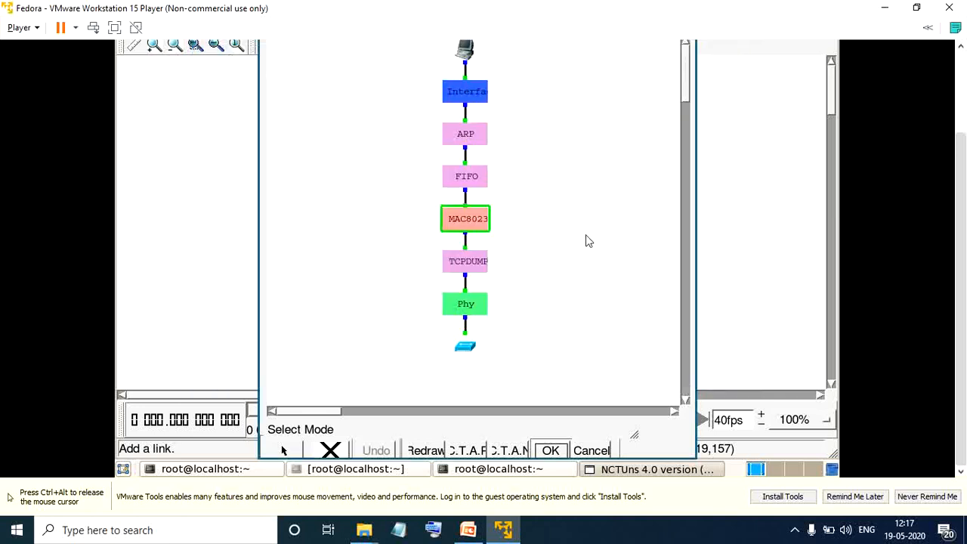
Check and accept the FIFO module's queue settings for host 2, and save the host's node configuration.
double_click(469, 184)
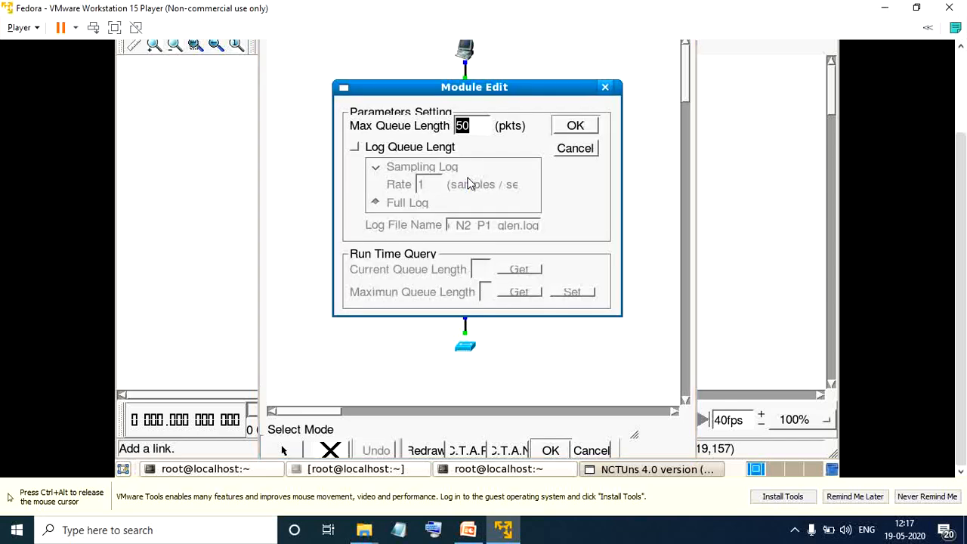
click(576, 127)
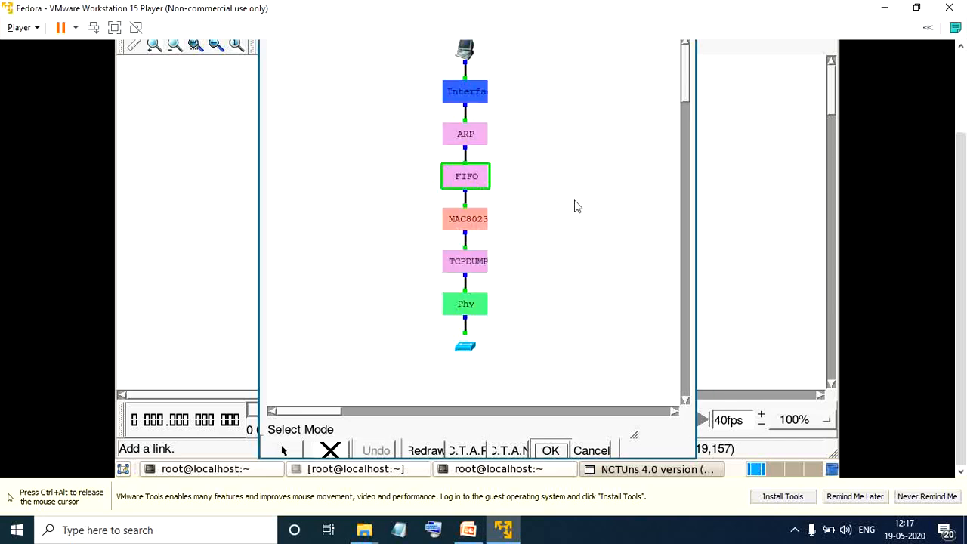
click(552, 449)
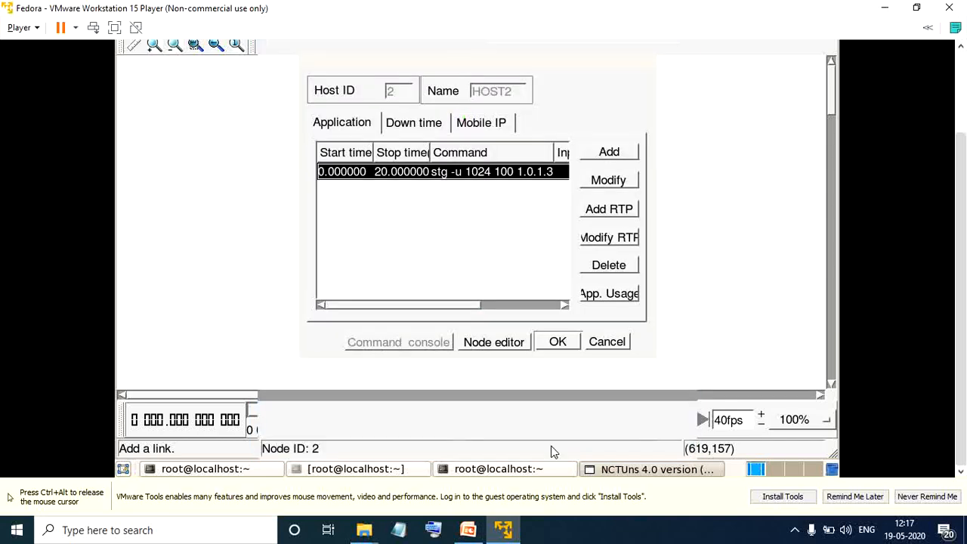
click(558, 341)
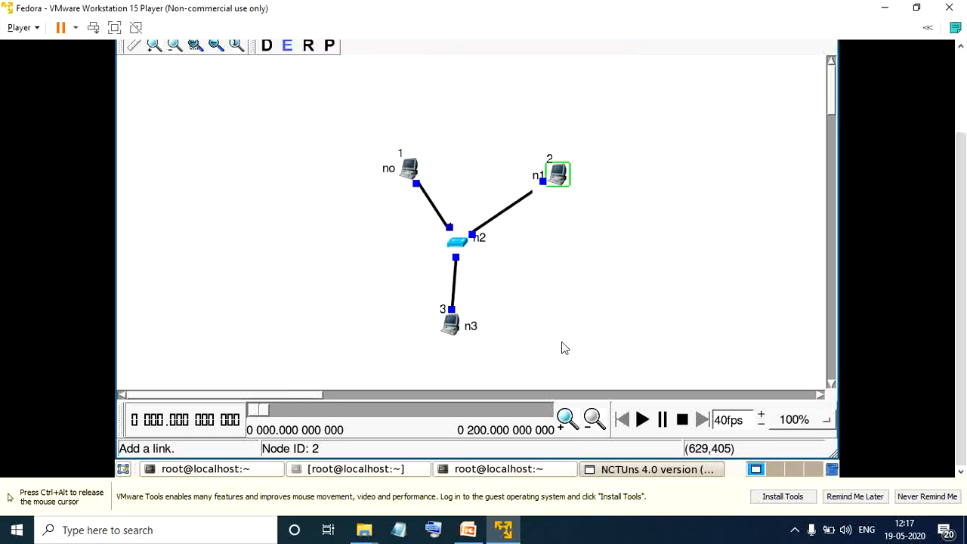
Add a traffic entry to host 3 with a stop time of 20 seconds and the command "rtcp -p -100 -l 1024".
double_click(456, 332)
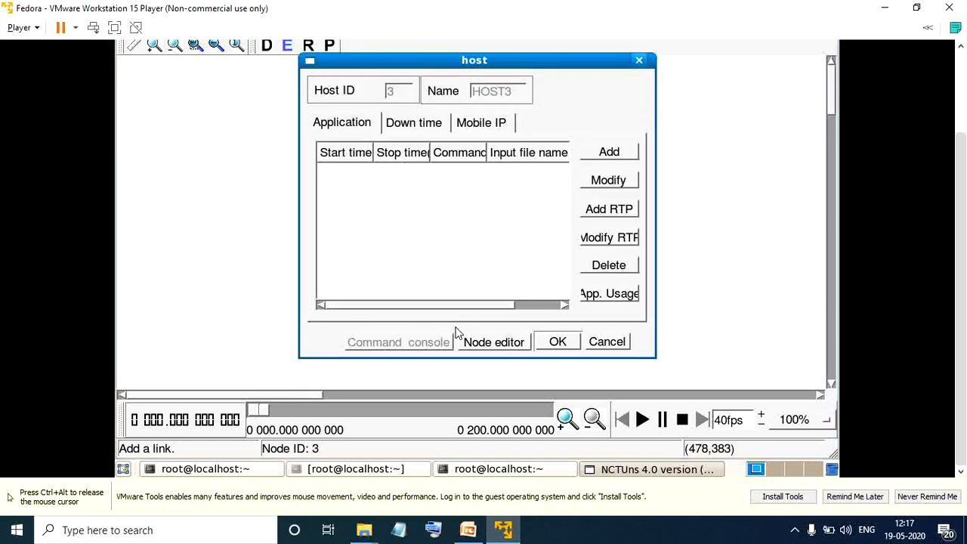
click(609, 153)
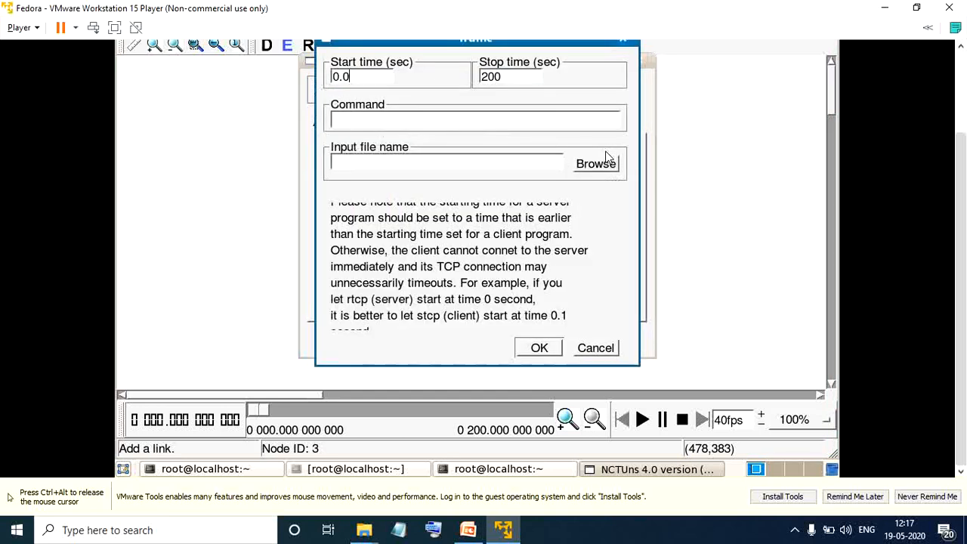
click(526, 84)
click(479, 126)
text(rtco)
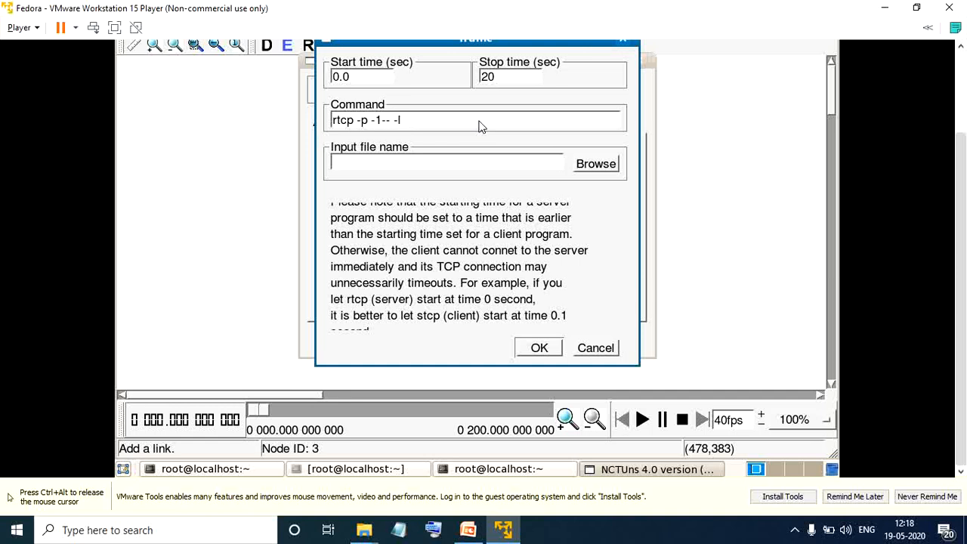
key(BackSpace)
text(00 -l 1024)
click(544, 349)
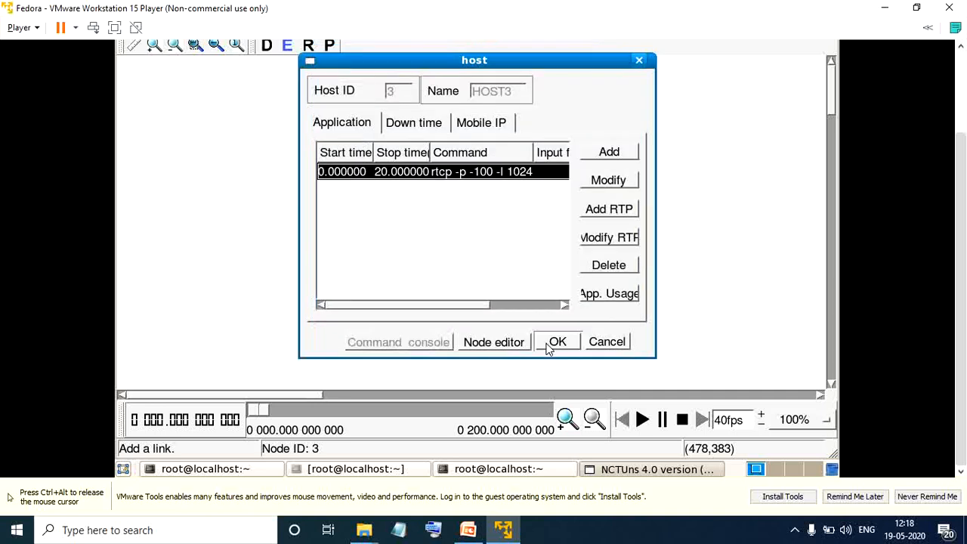
Add a second traffic entry to host 3, stopping at 20 seconds with the command "rtg -u -w log1", and save the host settings.
click(605, 154)
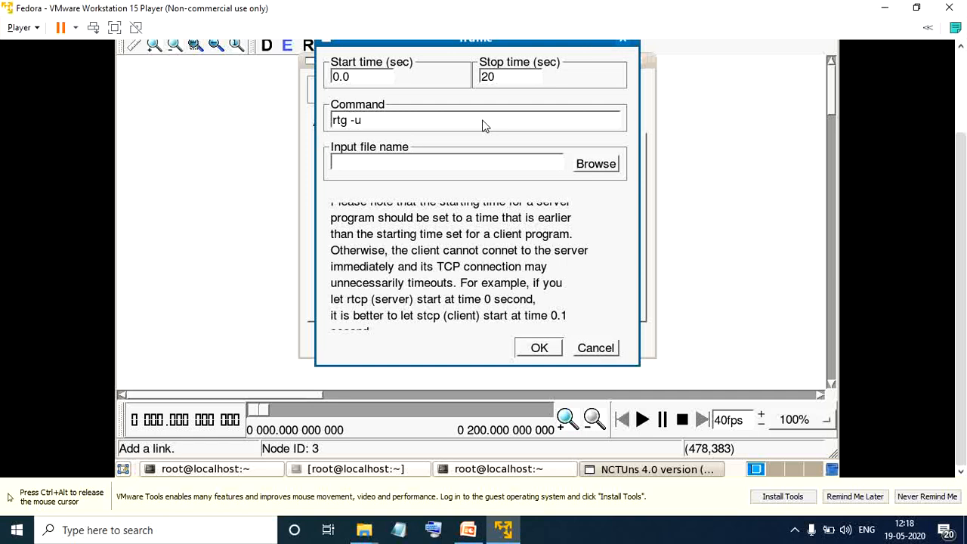
click(483, 125)
text(rtg -u -w log1)
click(532, 349)
click(551, 346)
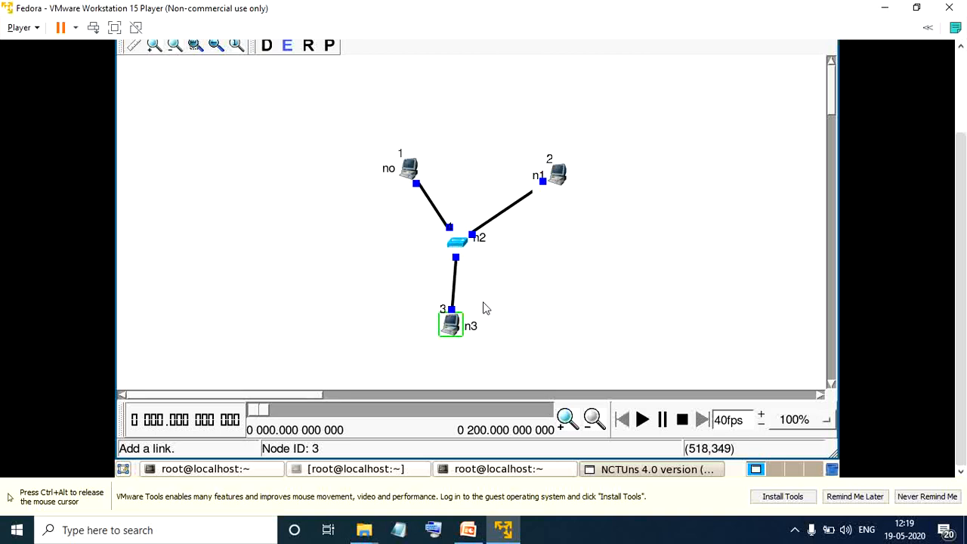
Turn on host 3's MAC8023 packet statistics log for collision packets, drop packets and throughput of incoming packets.
double_click(452, 325)
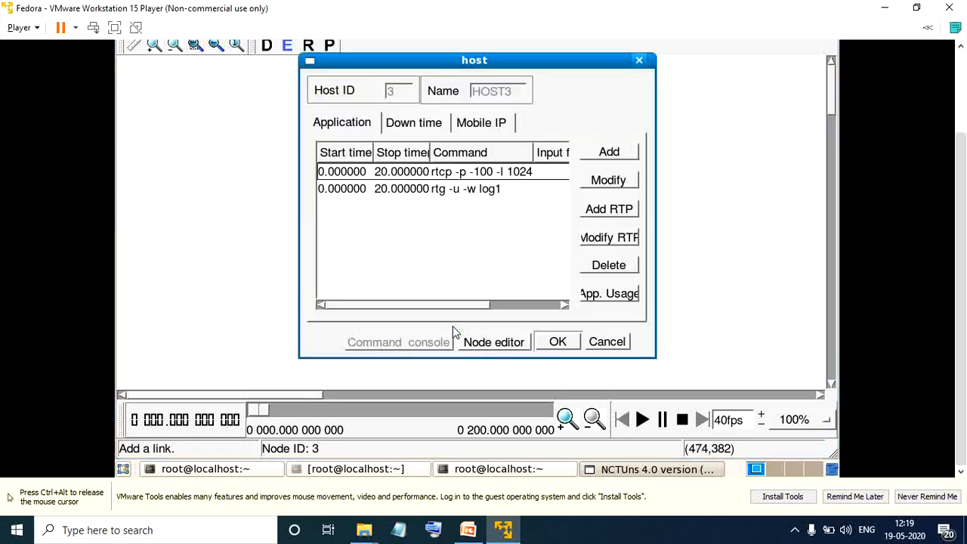
click(508, 341)
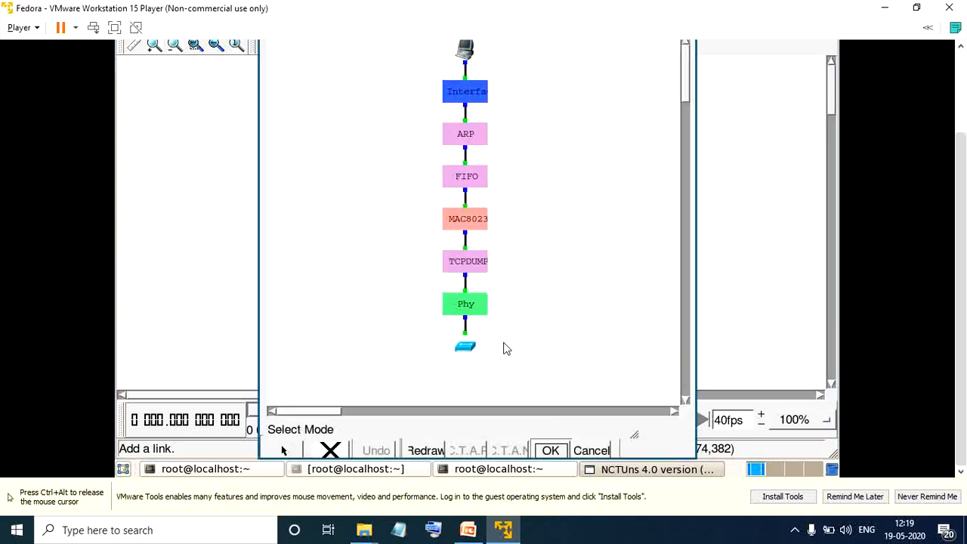
double_click(469, 220)
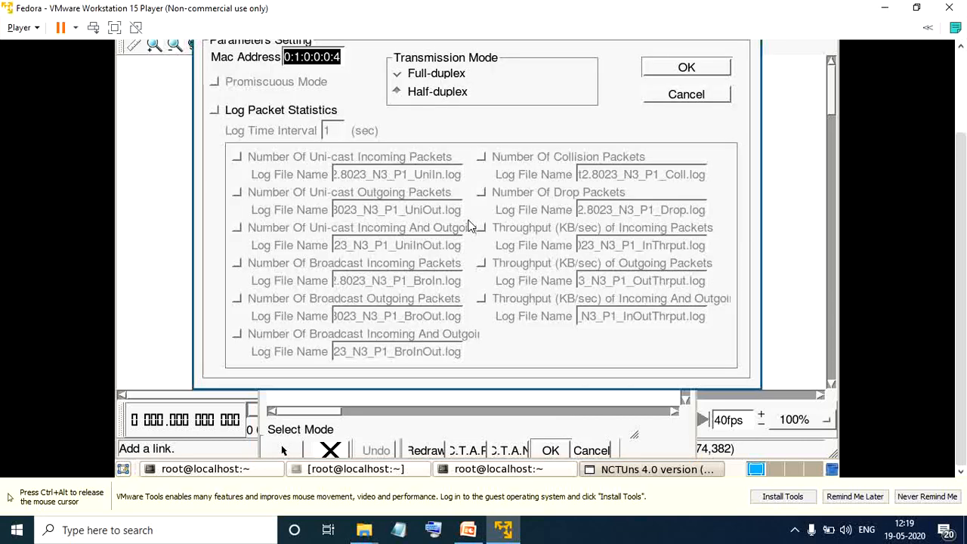
click(215, 111)
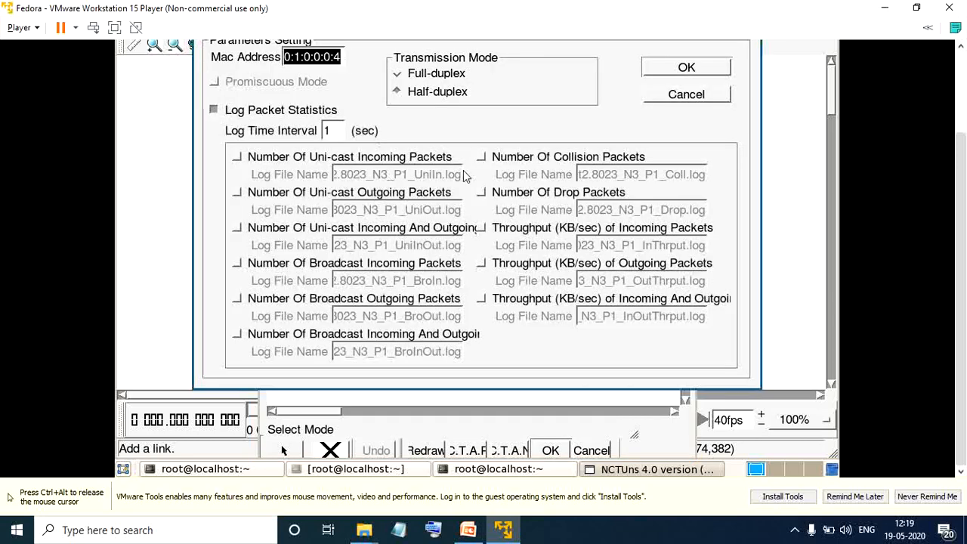
click(482, 158)
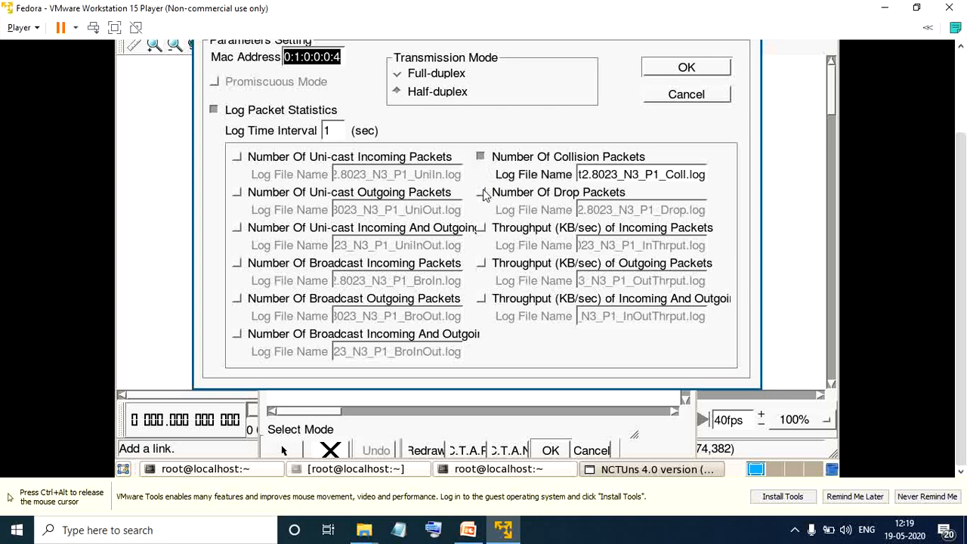
click(481, 192)
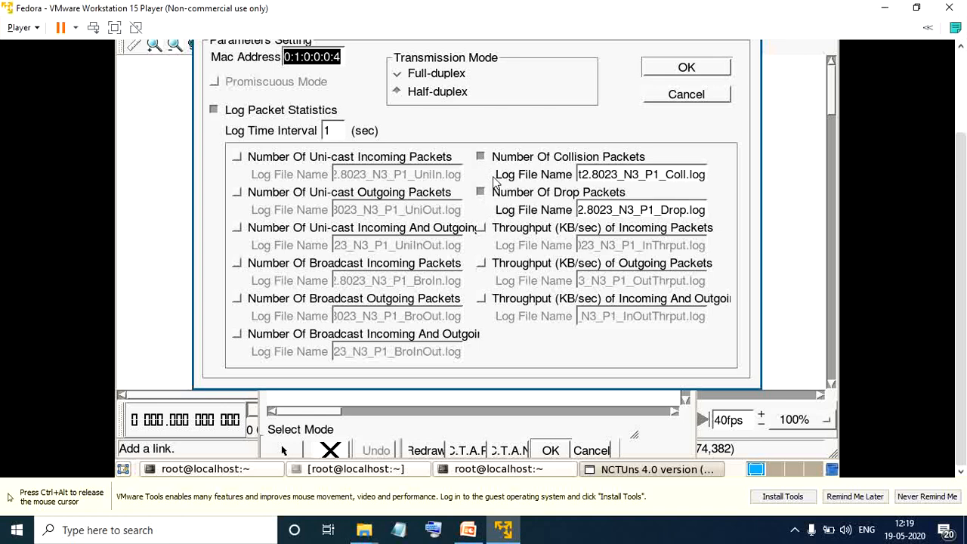
click(481, 227)
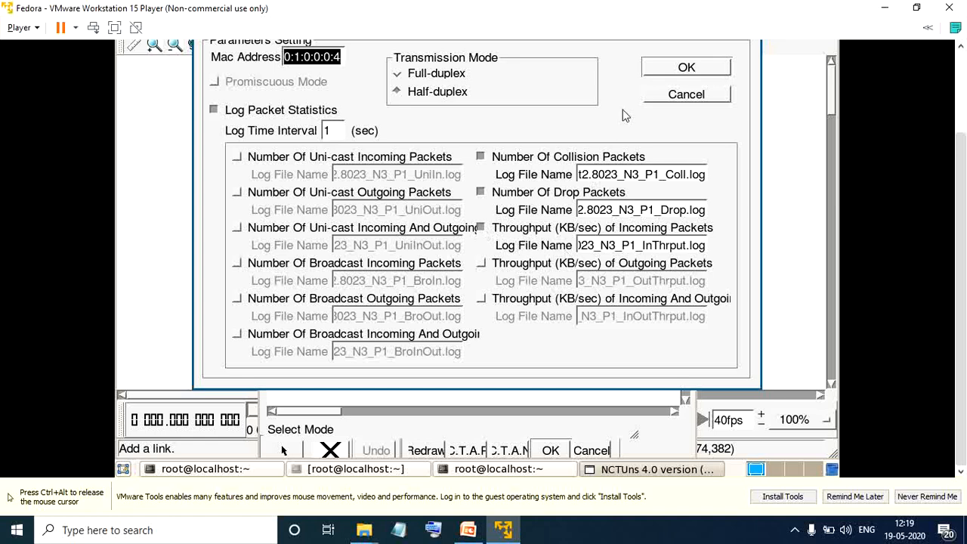
click(680, 66)
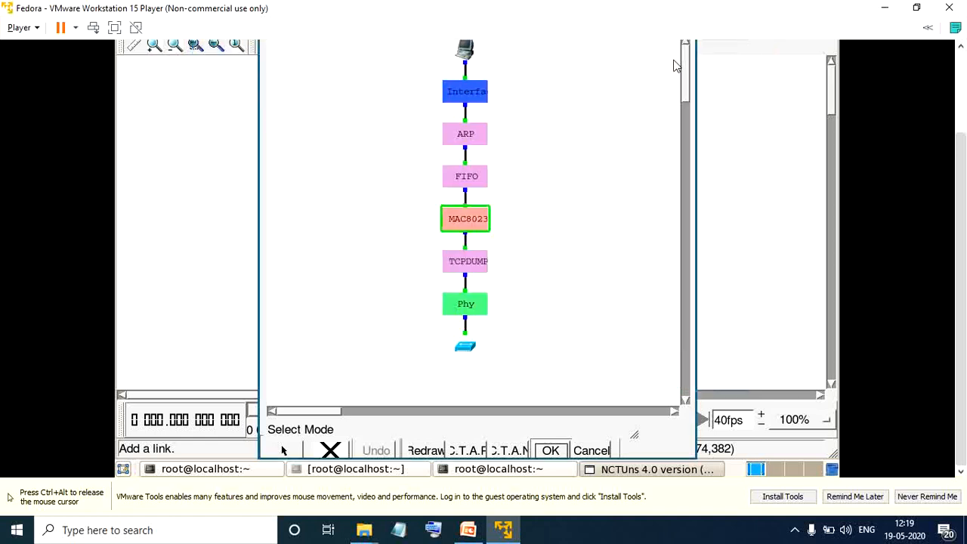
Check and accept the FIFO module's queue settings for host 3, and save the host's node configuration.
double_click(469, 189)
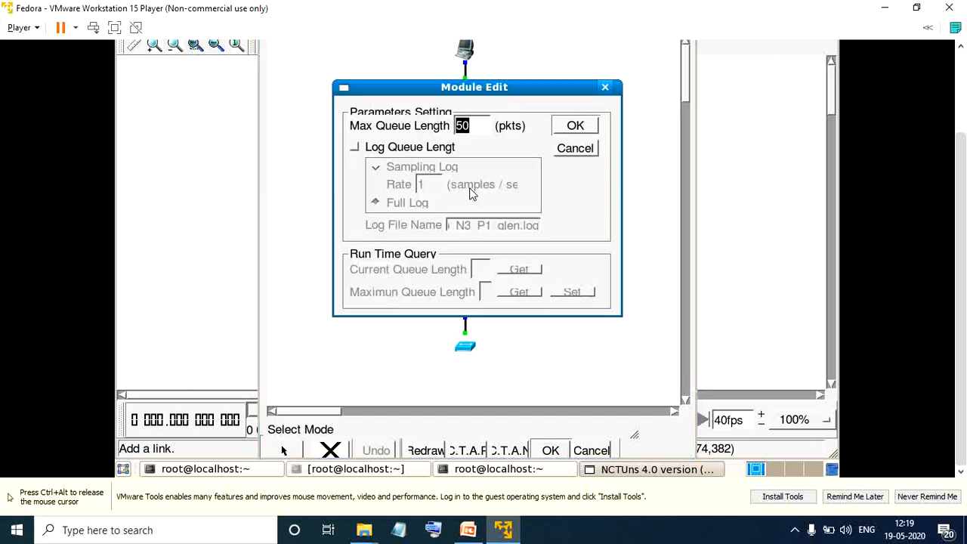
click(574, 127)
click(552, 450)
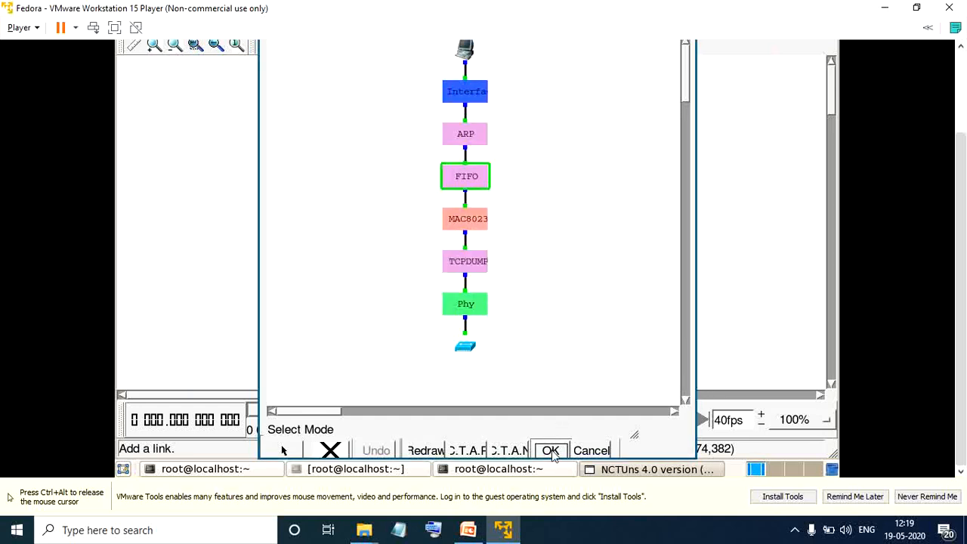
click(558, 342)
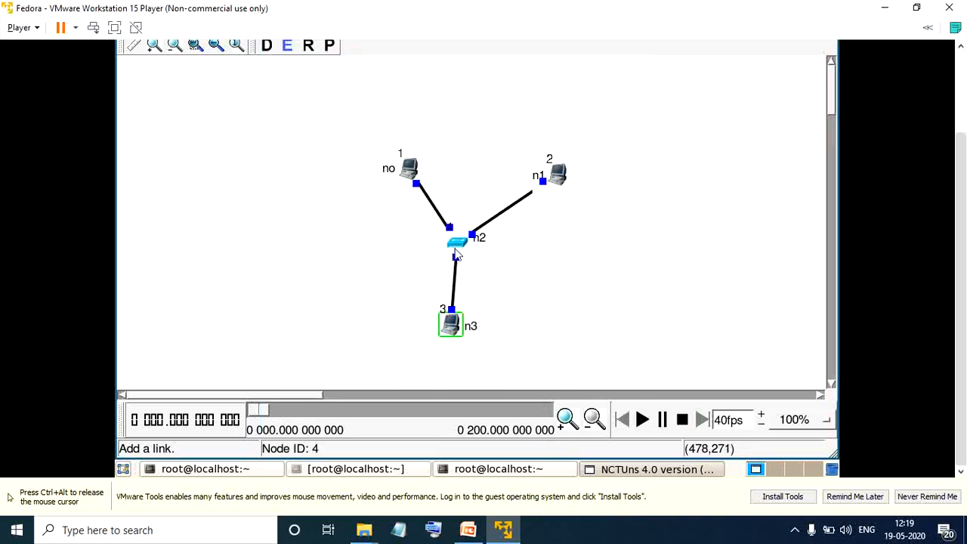
Check the hub's bandwidth setting, accept the hub's settings and deselect the hub.
double_click(455, 253)
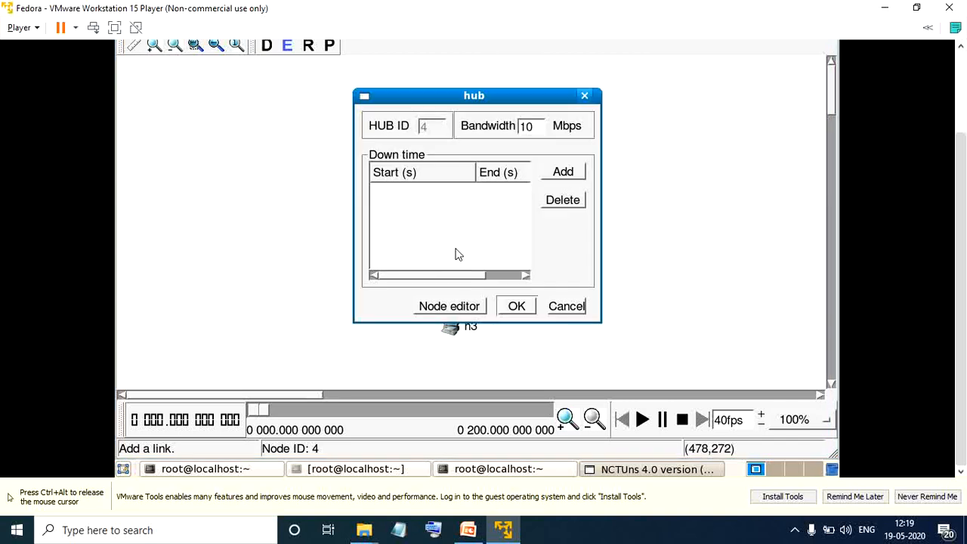
double_click(541, 131)
click(518, 307)
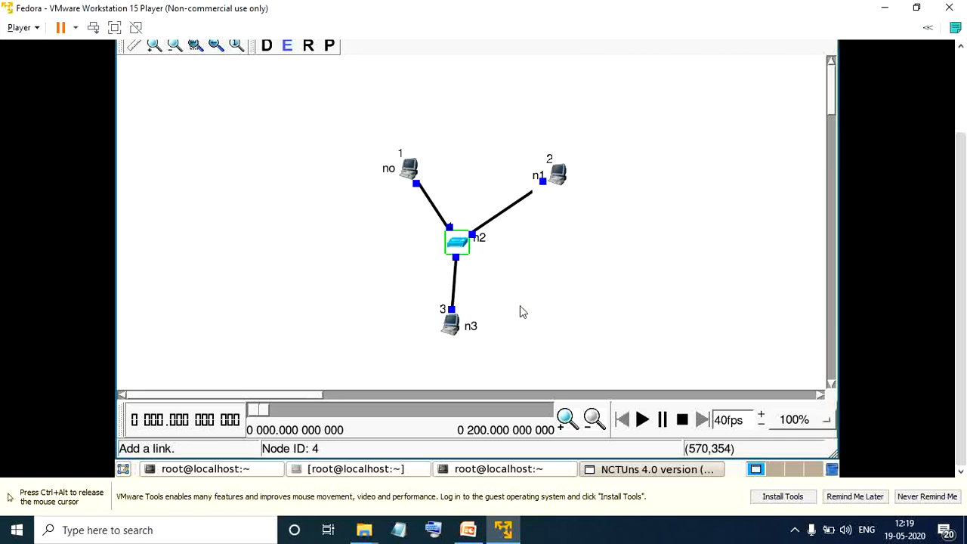
click(647, 231)
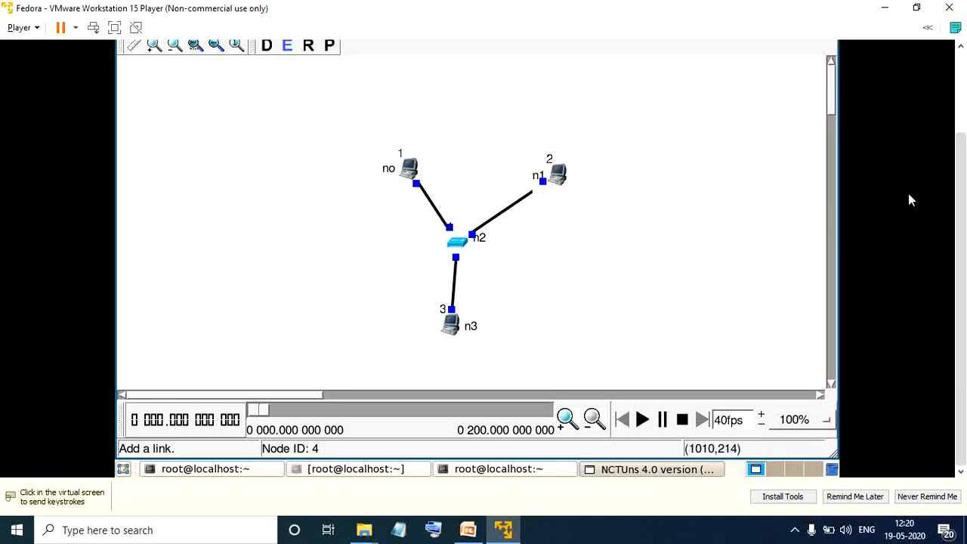
Switch the topology to run mode, saving it first and accepting the generated simulation files.
drag(964, 243, 963, 168)
click(449, 201)
click(307, 148)
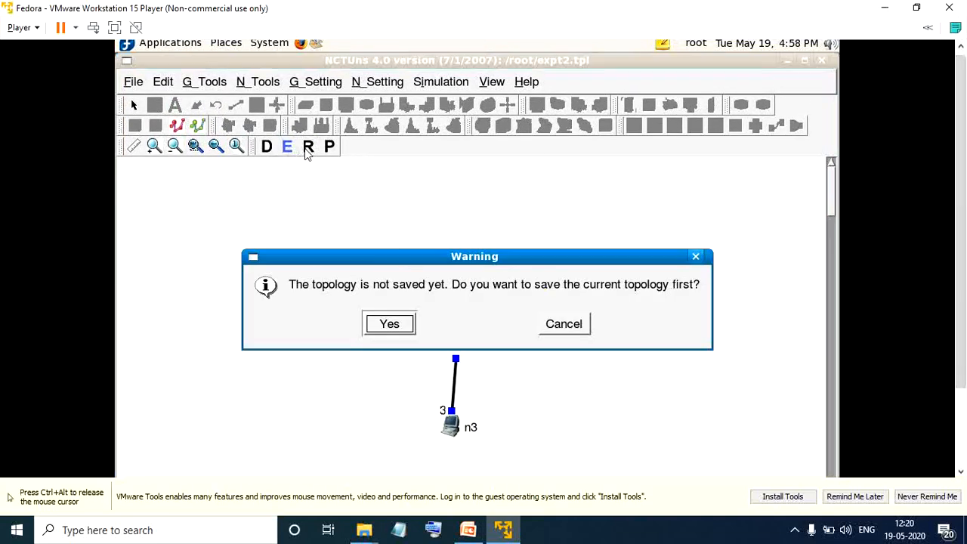
click(386, 325)
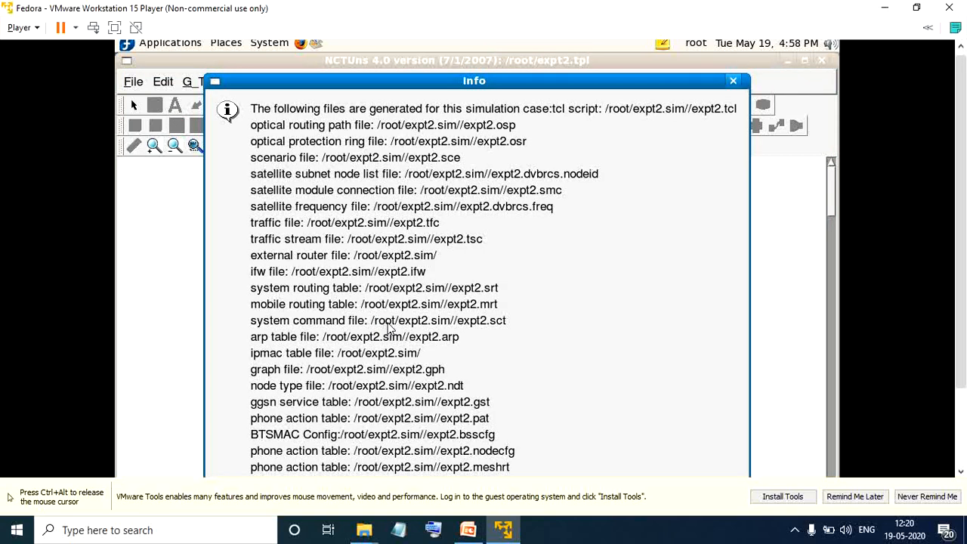
key(Return)
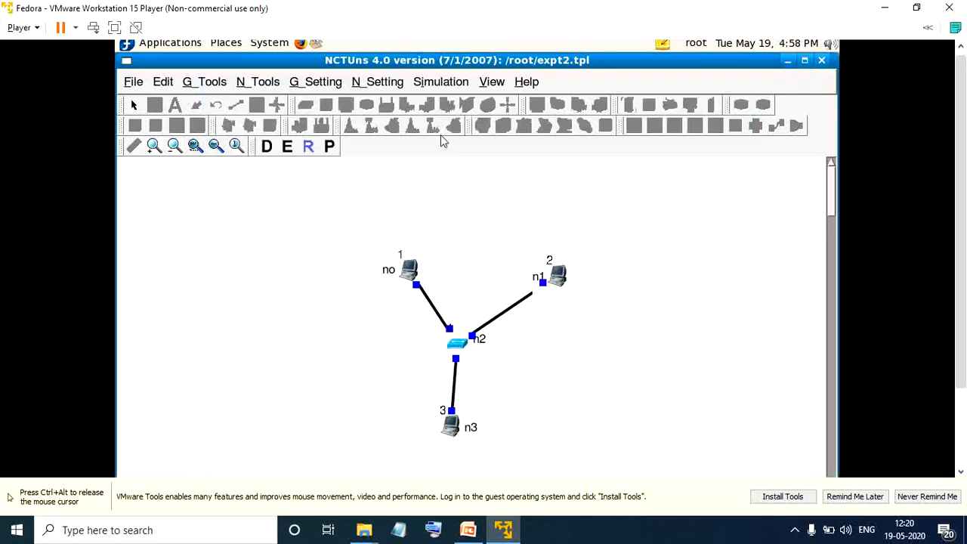
Run the simulation to completion and accept the transfer of the result files.
click(433, 85)
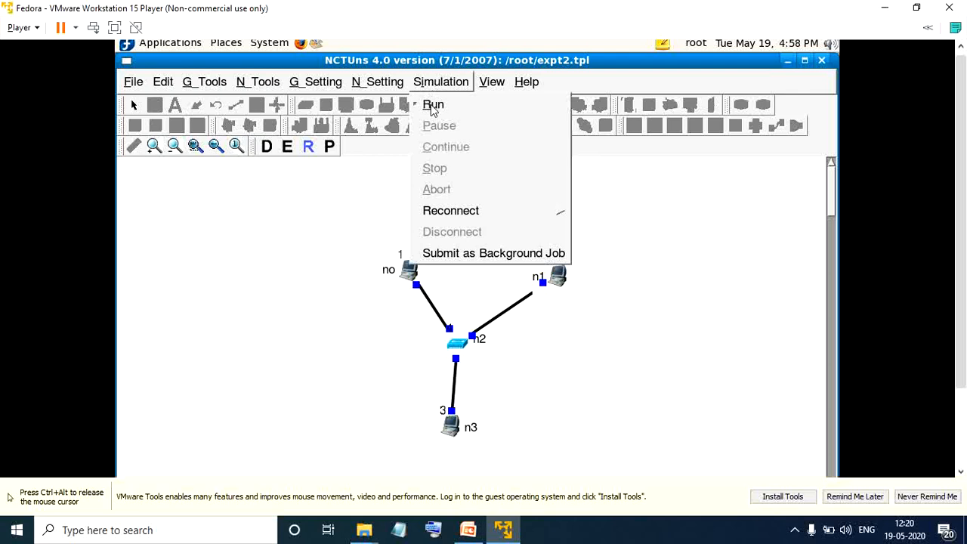
click(433, 108)
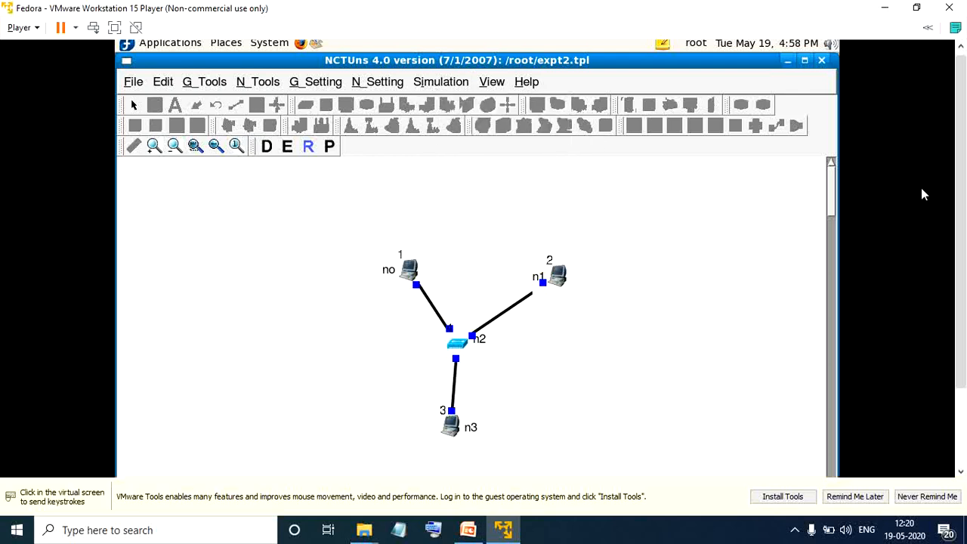
drag(960, 173, 958, 257)
click(581, 277)
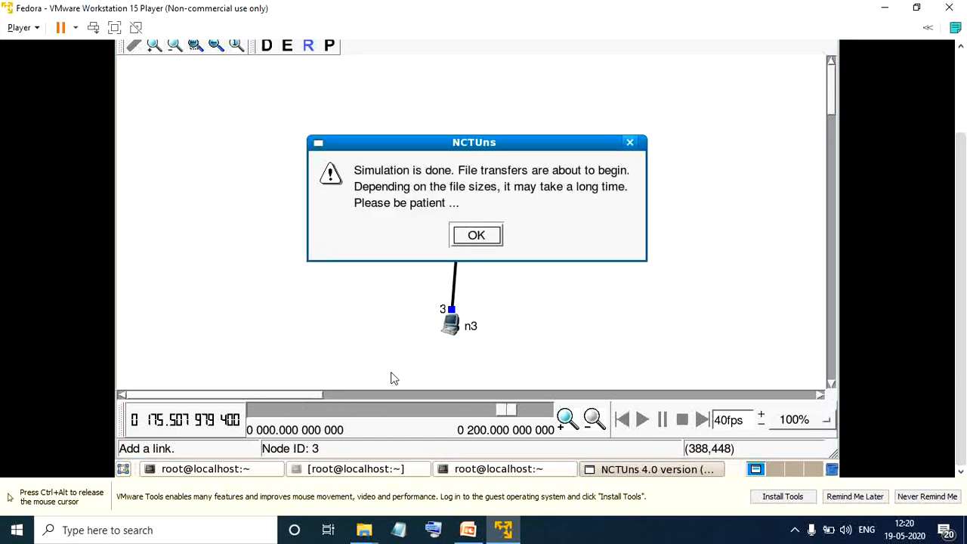
click(473, 232)
click(476, 224)
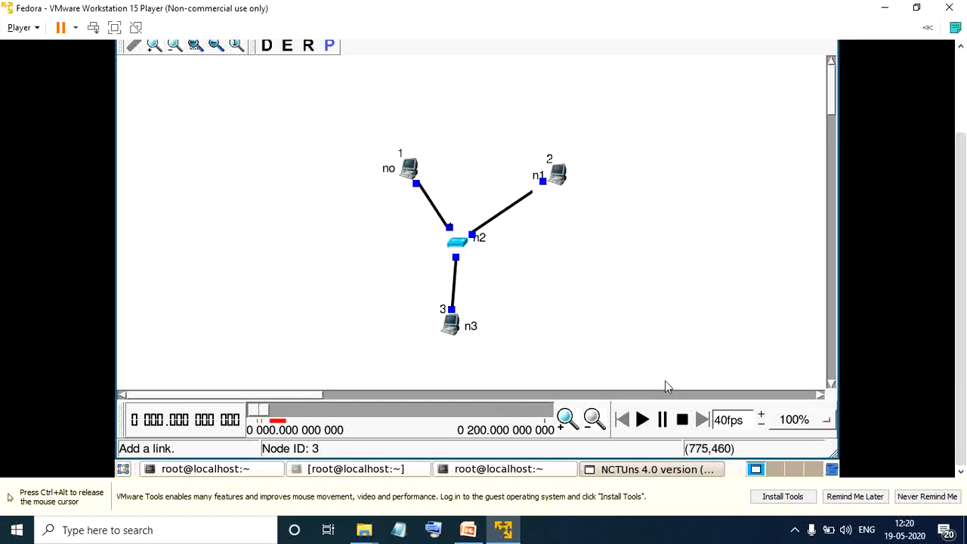
Play back the packet animation, pause it, advance the playback to about 20.7 seconds, and stop it.
click(643, 421)
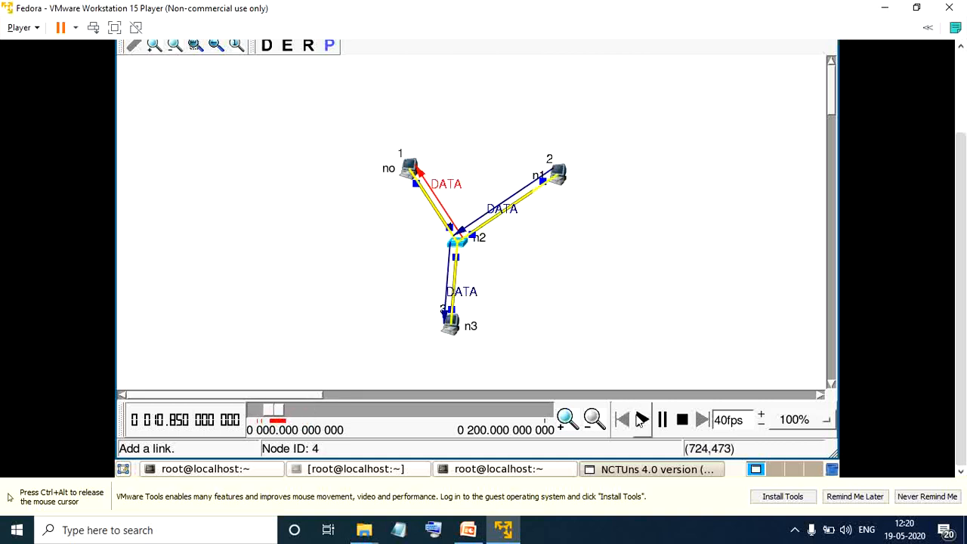
click(663, 421)
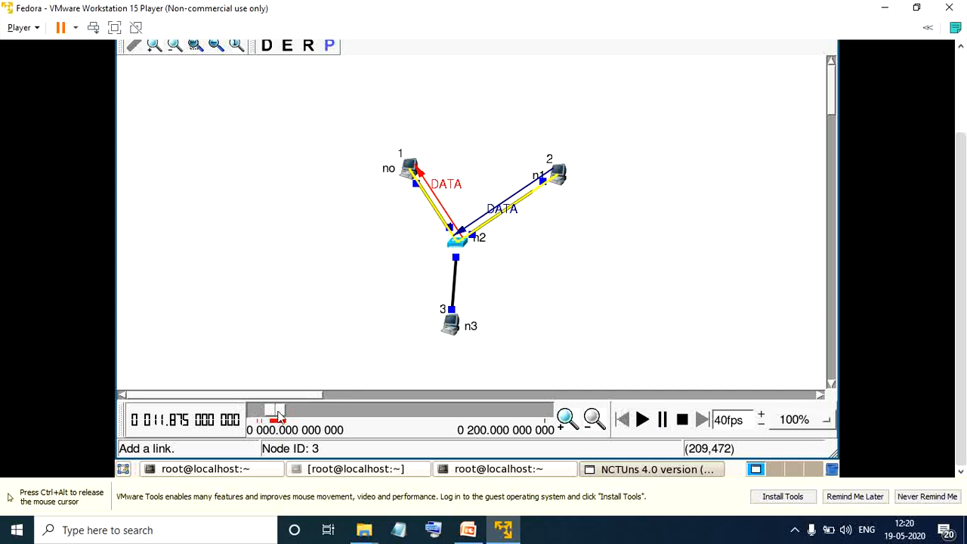
drag(276, 412, 283, 414)
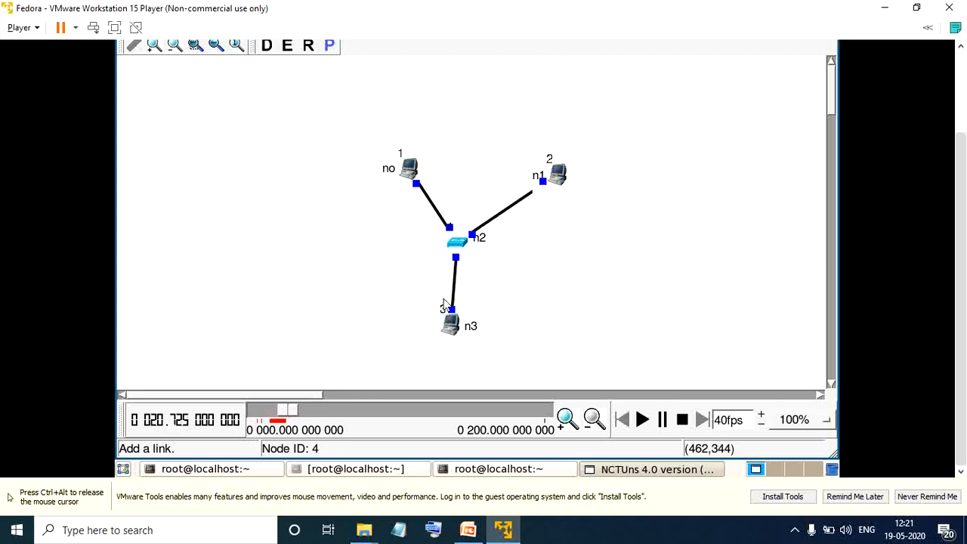
click(682, 420)
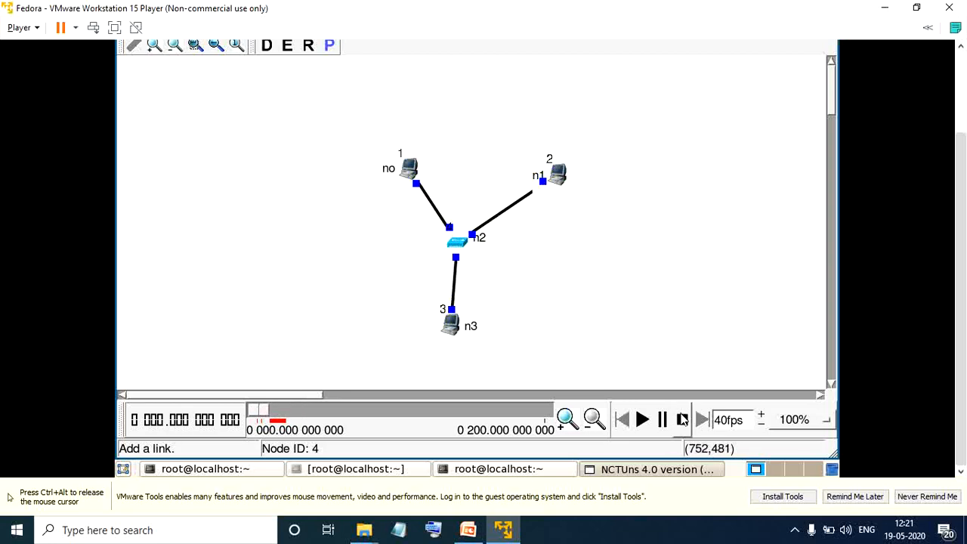
Open the Plot Graph tool and start with the Graph 0 window.
drag(961, 308, 949, 188)
click(504, 158)
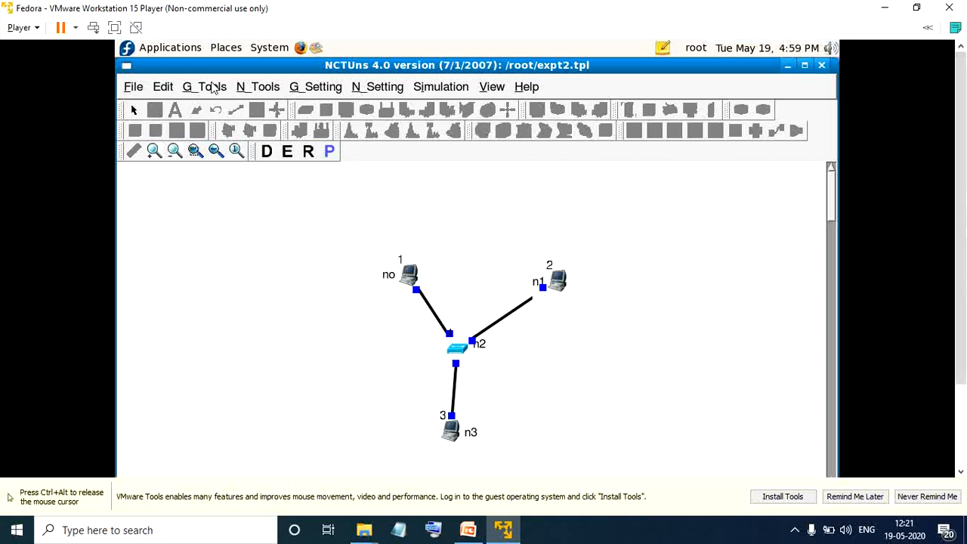
click(214, 88)
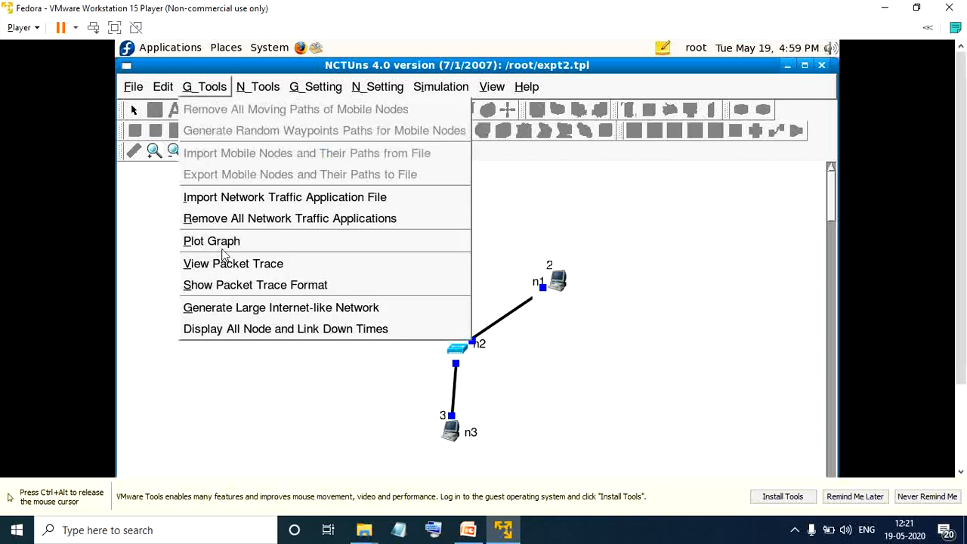
click(224, 243)
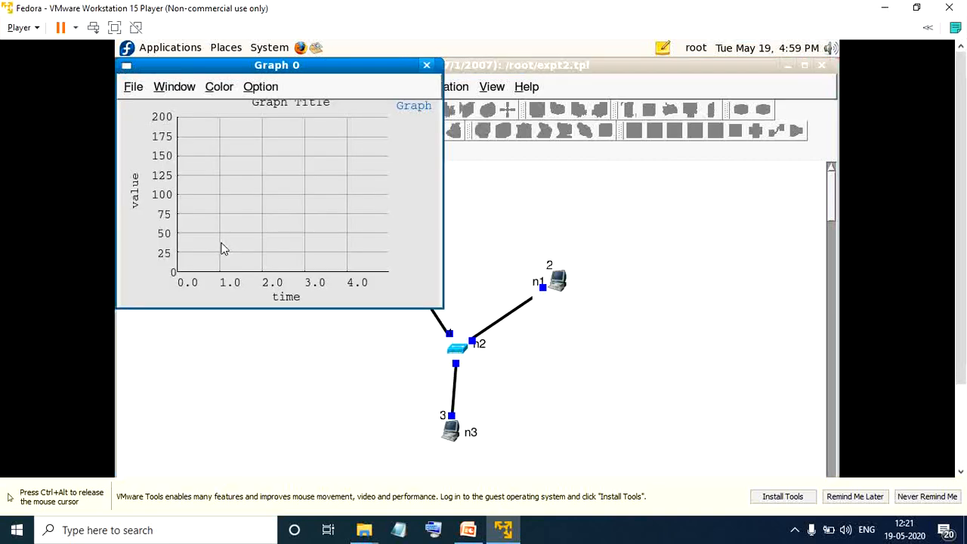
click(130, 91)
mouse_move(141, 111)
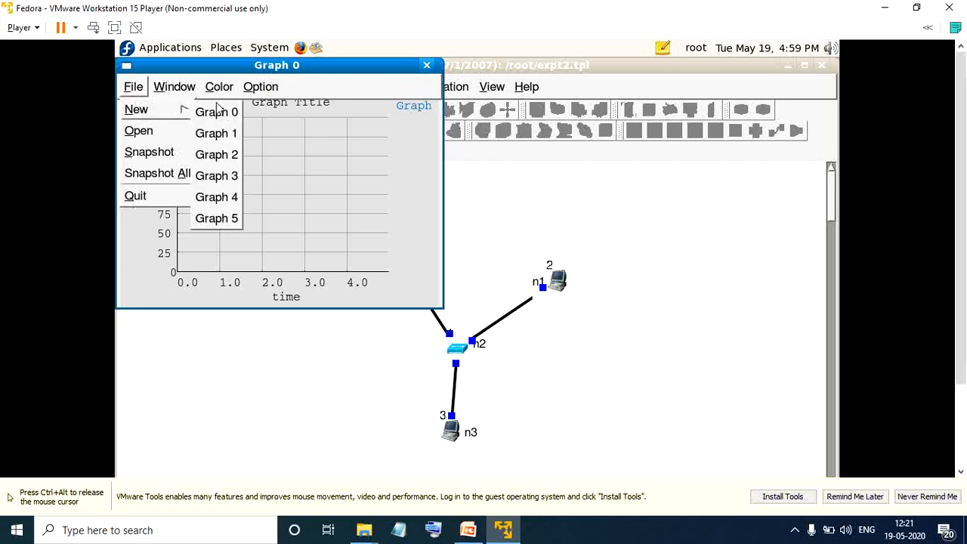
click(218, 116)
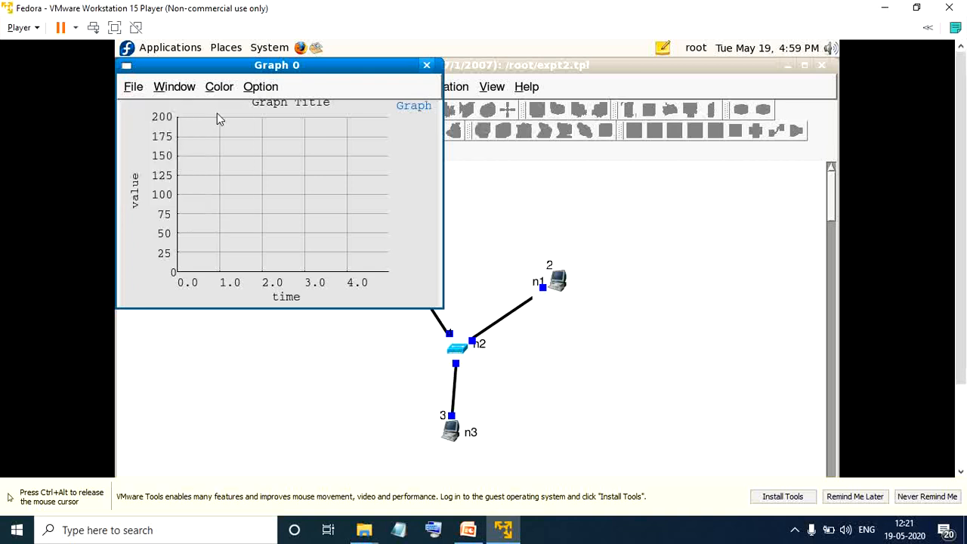
Plot host 1's collision log, expt2.8023_N1_P1_Coll.log from the expt2.results folder, in Graph 0.
click(132, 89)
click(140, 130)
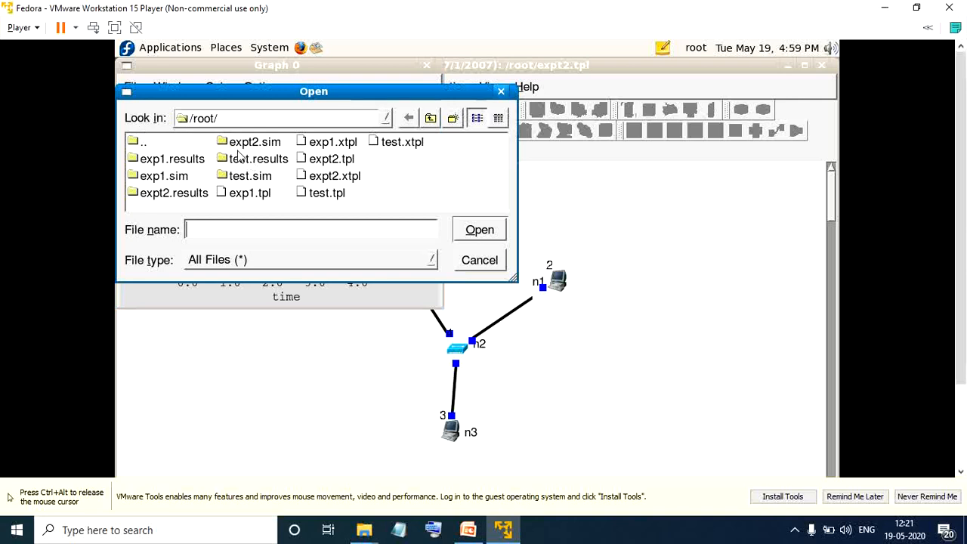
double_click(201, 195)
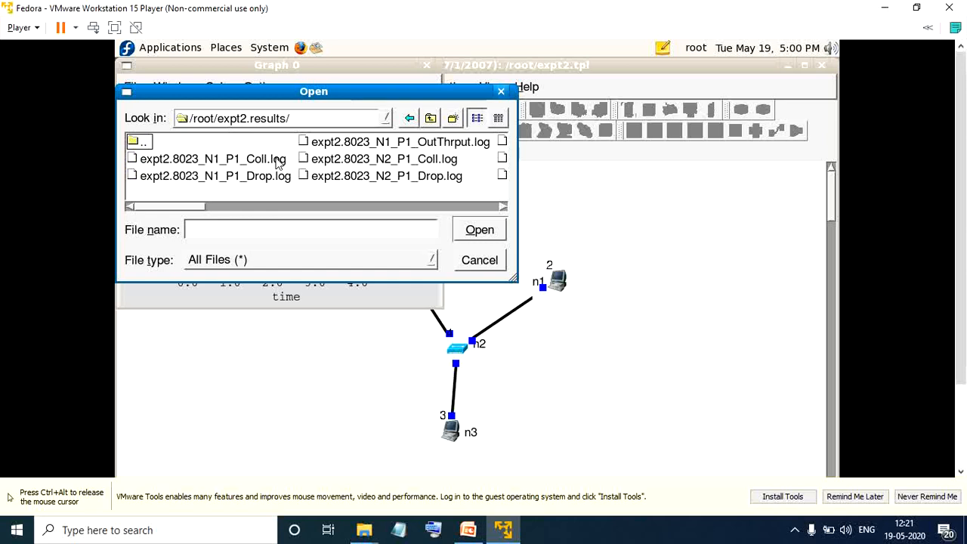
double_click(278, 159)
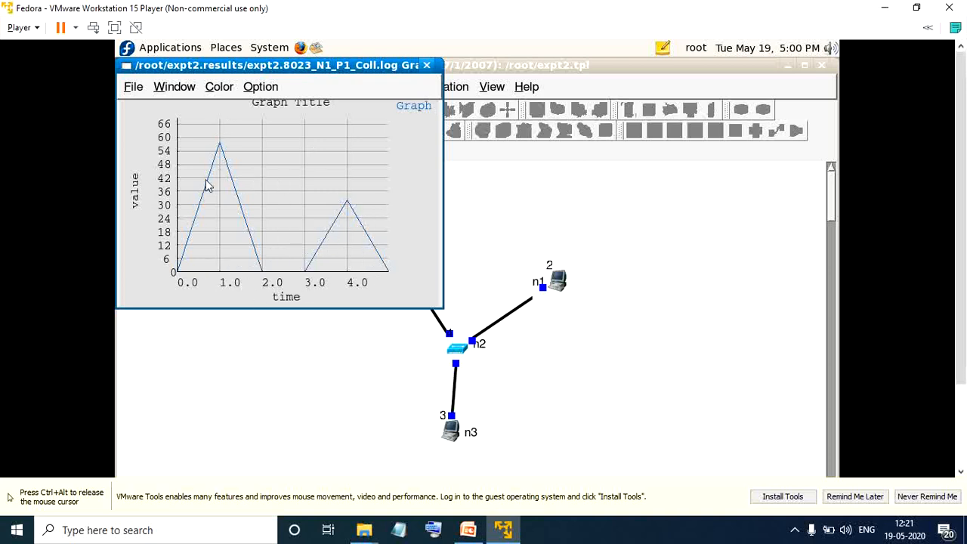
Plot host 1's drop log, expt2.8023_N1_P1_Drop.log, in a new Graph 1 window and move it beside the collision graph.
click(133, 86)
mouse_move(138, 115)
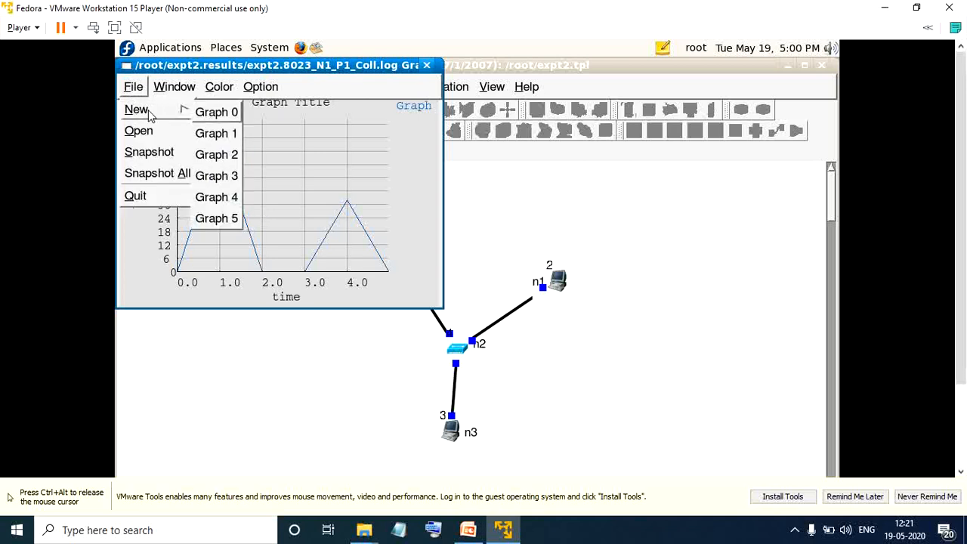
click(224, 133)
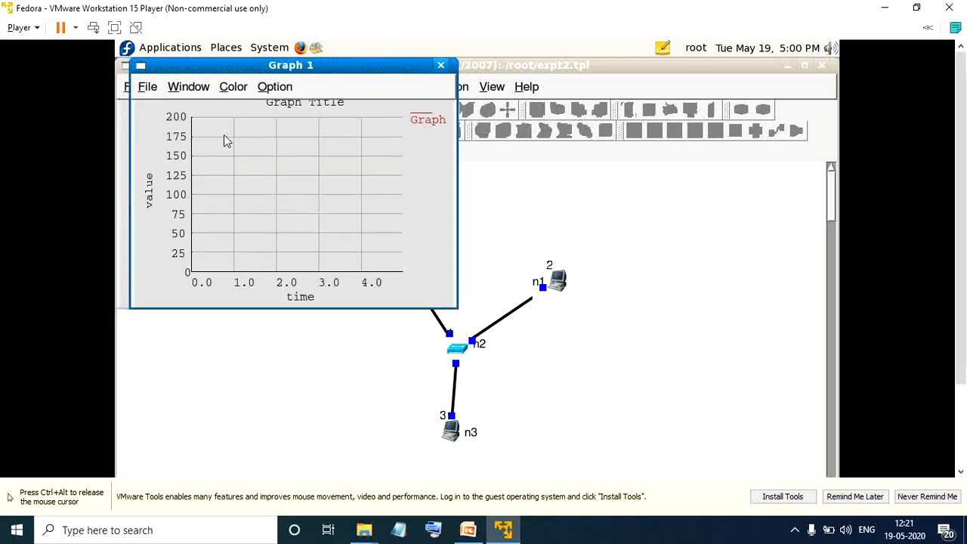
click(146, 88)
click(159, 136)
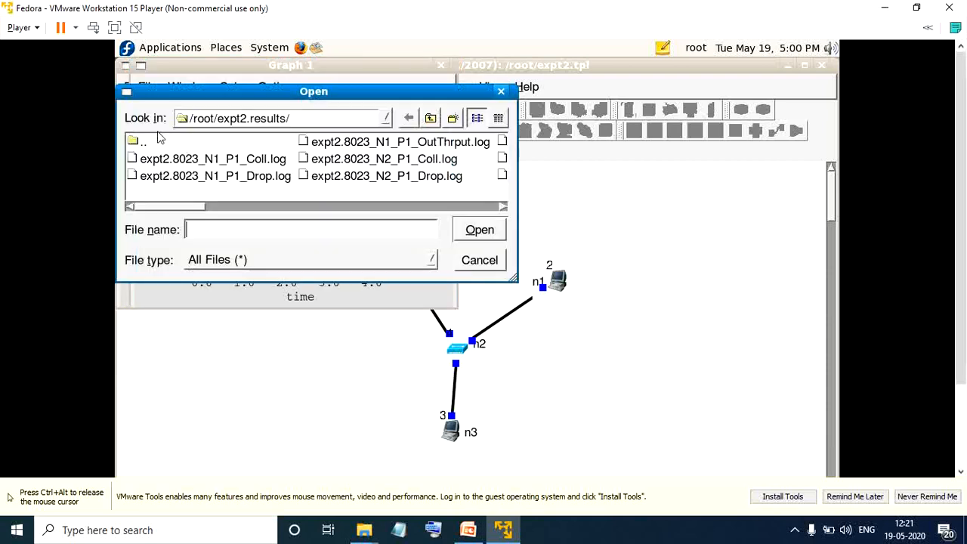
double_click(253, 180)
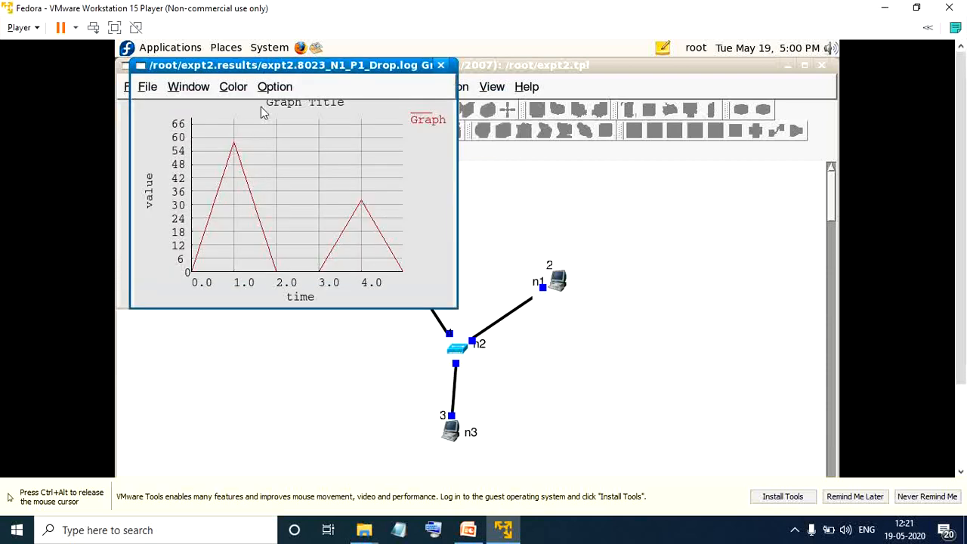
drag(312, 65, 511, 81)
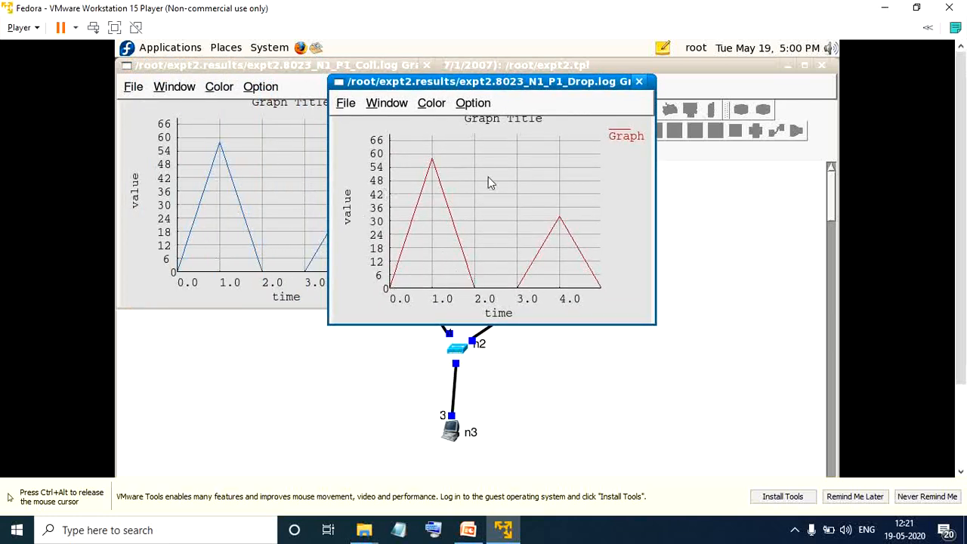
Plot host 1's outgoing throughput log, expt2.8023_N1_P1_OutThrput.log, in a new Graph 2 window, and close that window.
click(346, 104)
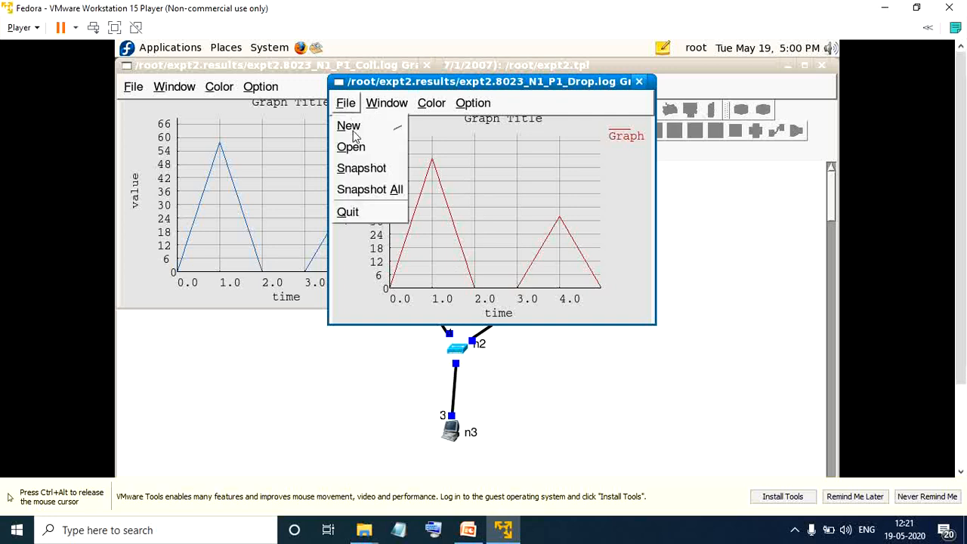
mouse_move(355, 136)
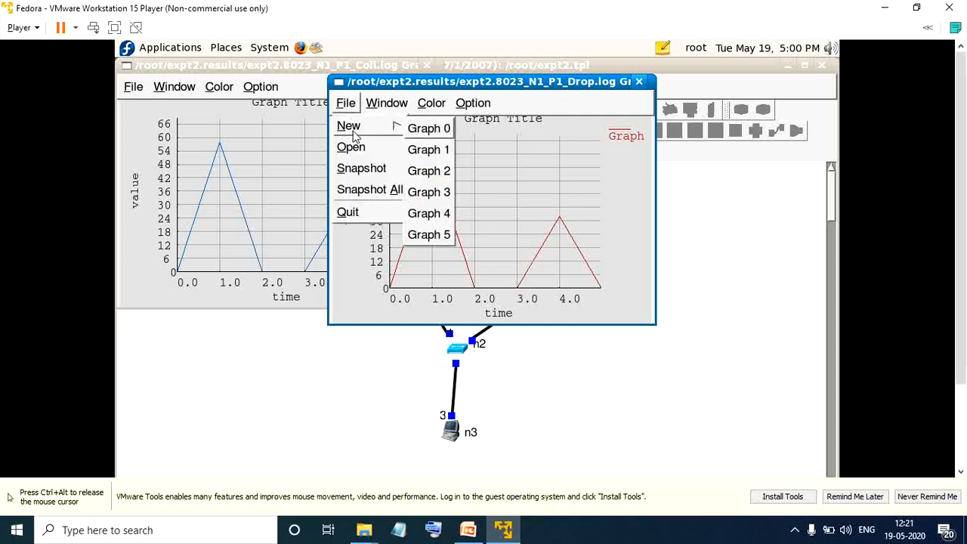
click(423, 171)
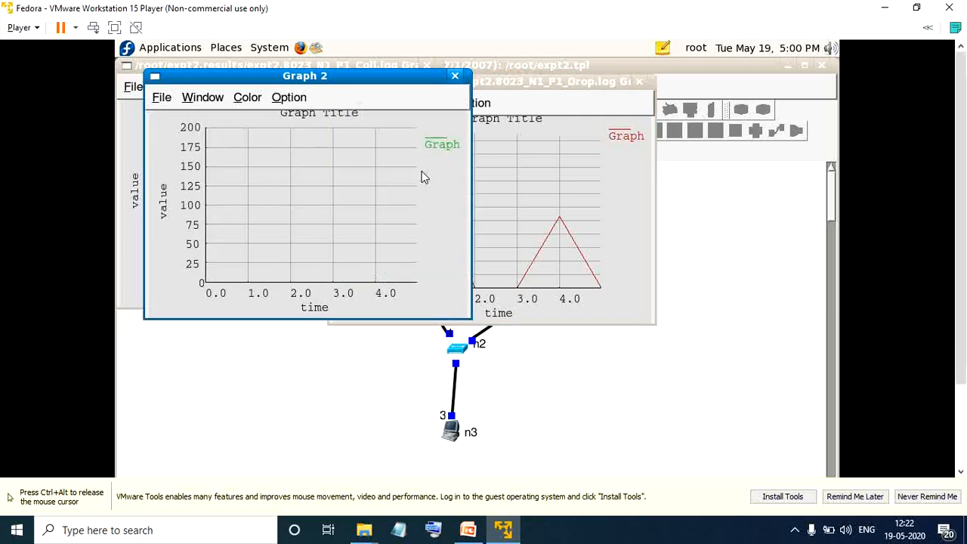
click(161, 97)
click(168, 140)
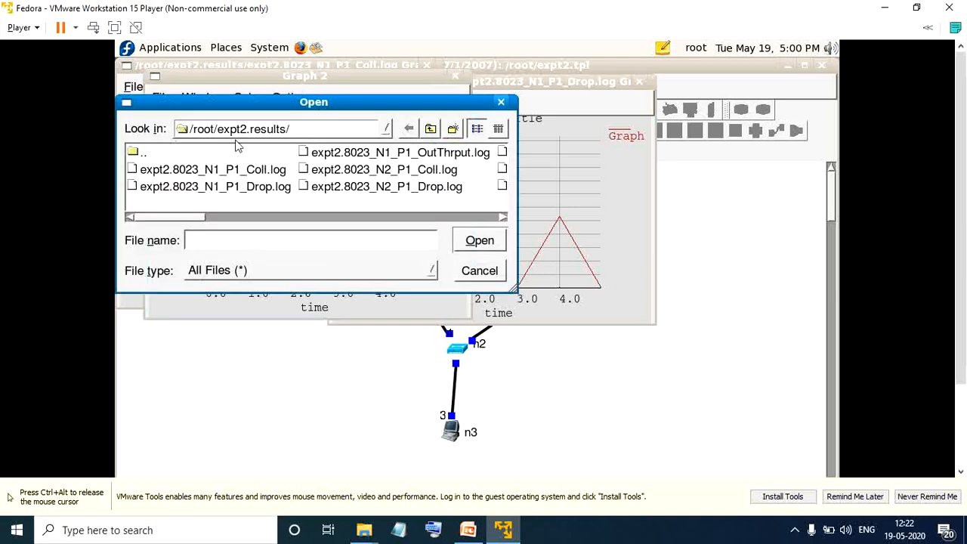
double_click(386, 153)
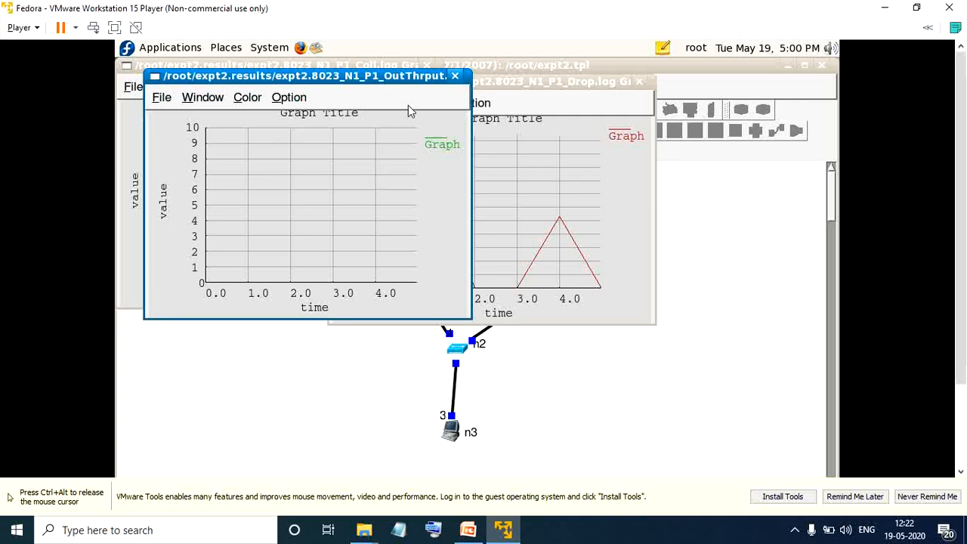
click(455, 75)
Plot host 2's outgoing throughput log, expt2.8023_N2_P1_OutThrput.log, in a new Graph 2 window.
click(345, 104)
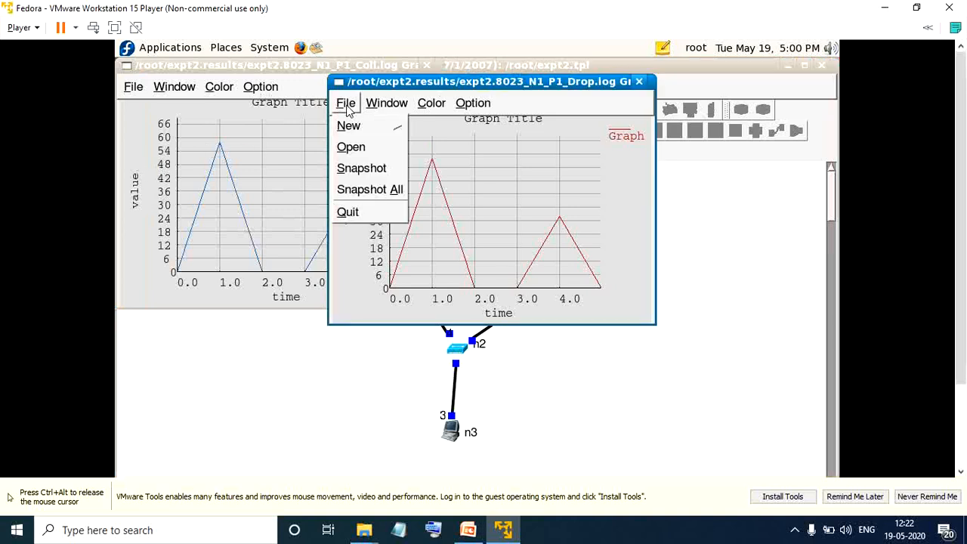
mouse_move(350, 127)
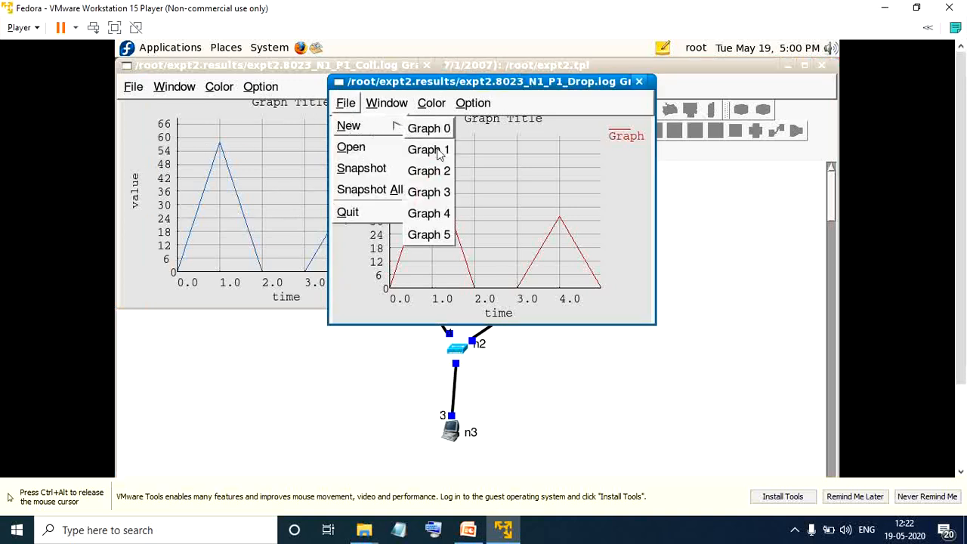
click(441, 172)
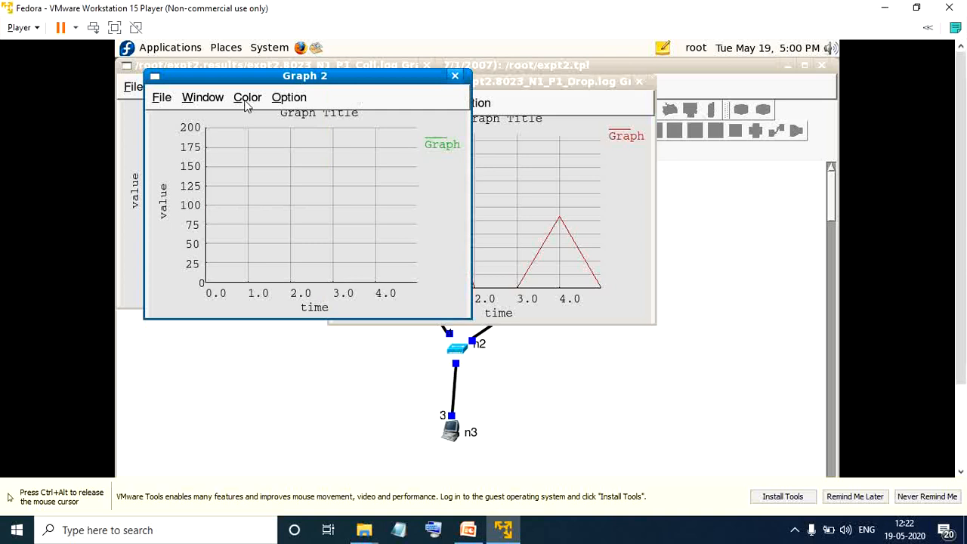
click(163, 98)
click(179, 143)
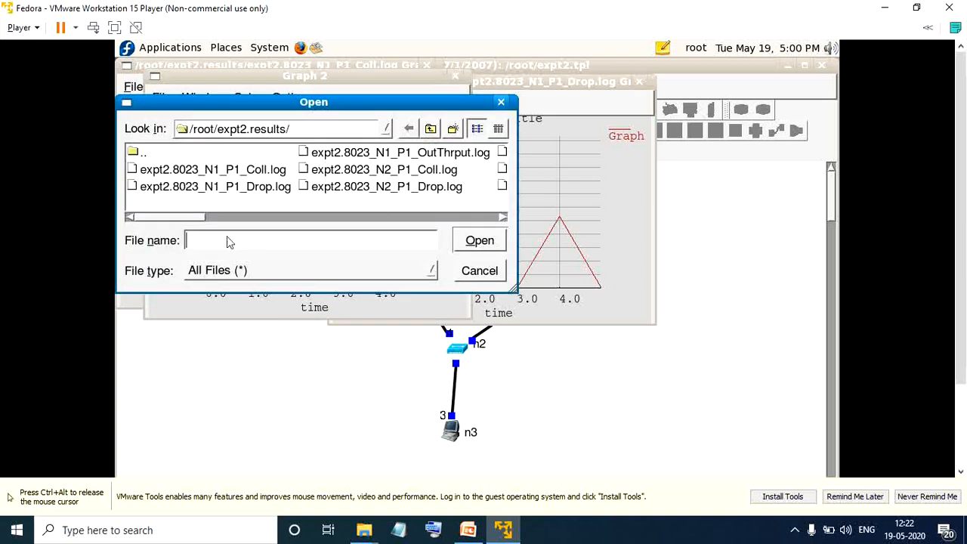
drag(191, 220, 234, 223)
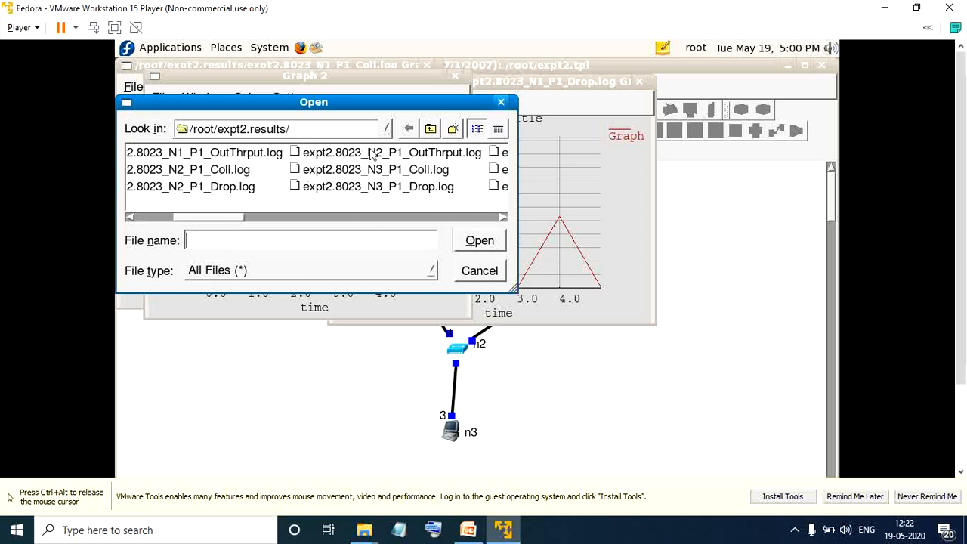
double_click(384, 154)
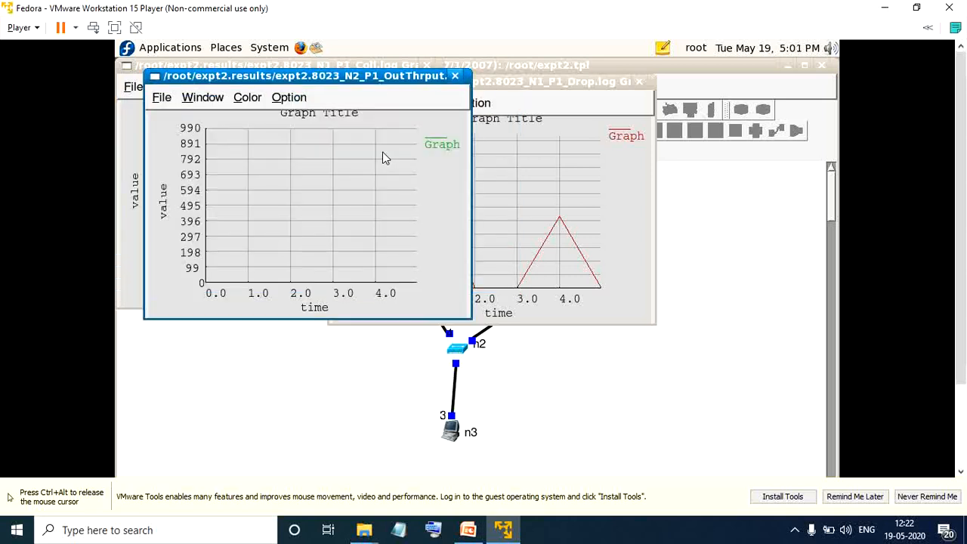
Plot host 3's incoming throughput log, expt2.8023_N3_P1_InThrput.log, in a new Graph 3 window and move it clear of Graph 2.
click(161, 98)
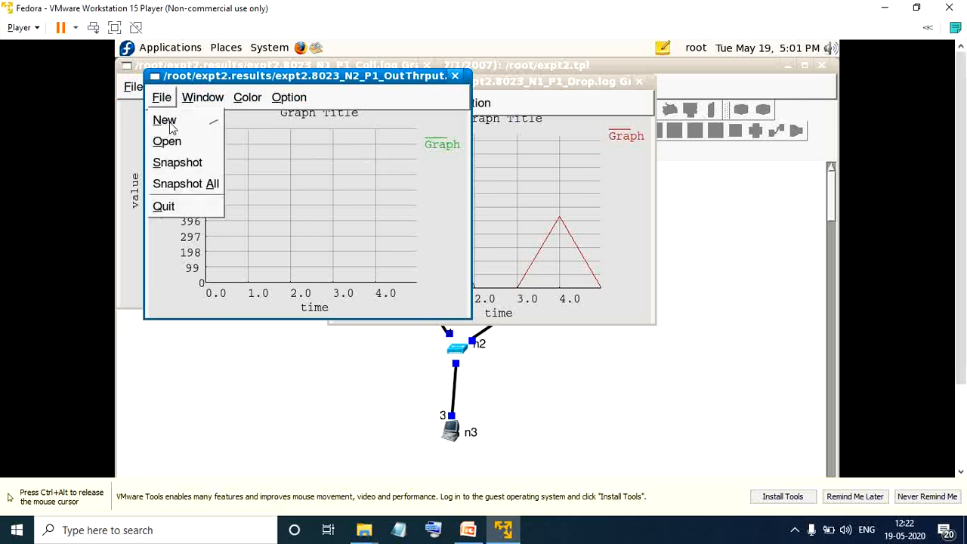
click(171, 126)
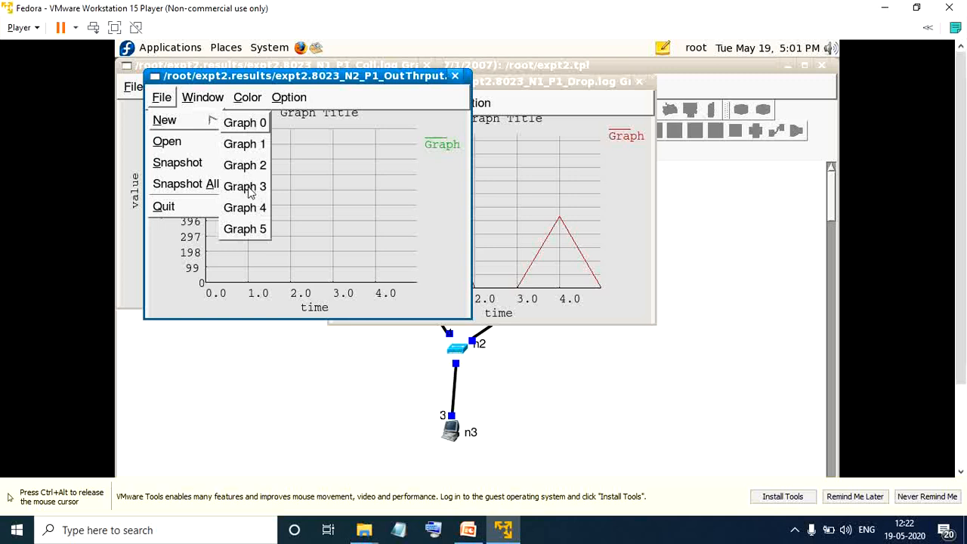
click(249, 187)
click(174, 112)
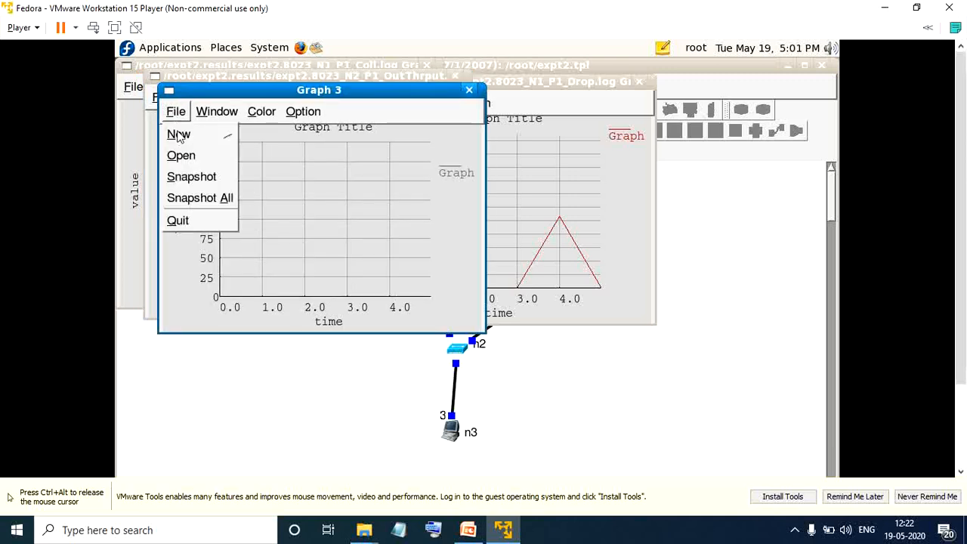
click(184, 157)
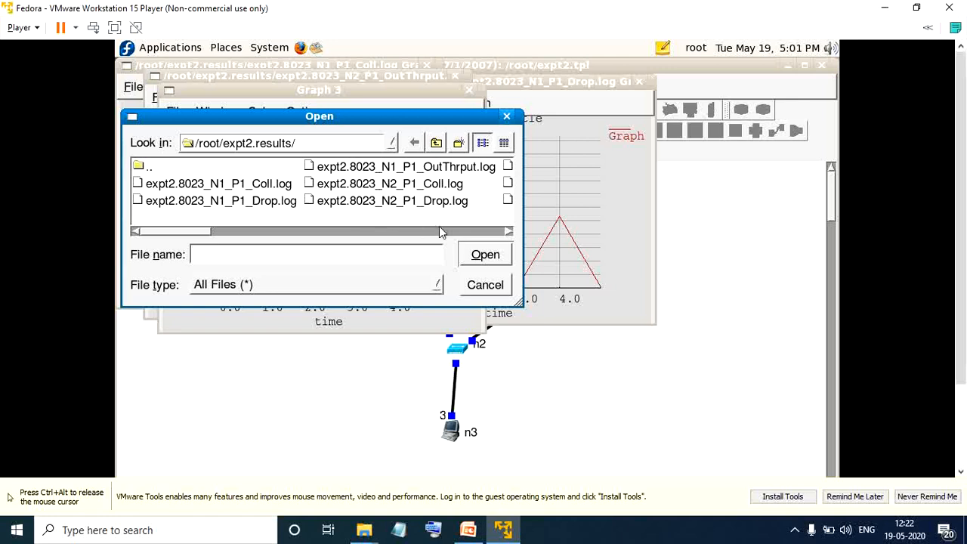
click(508, 231)
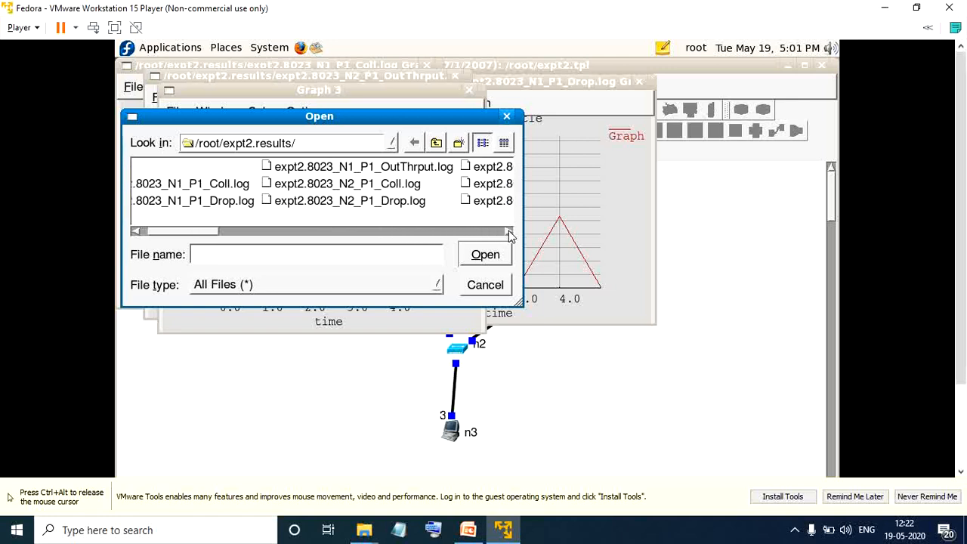
click(509, 231)
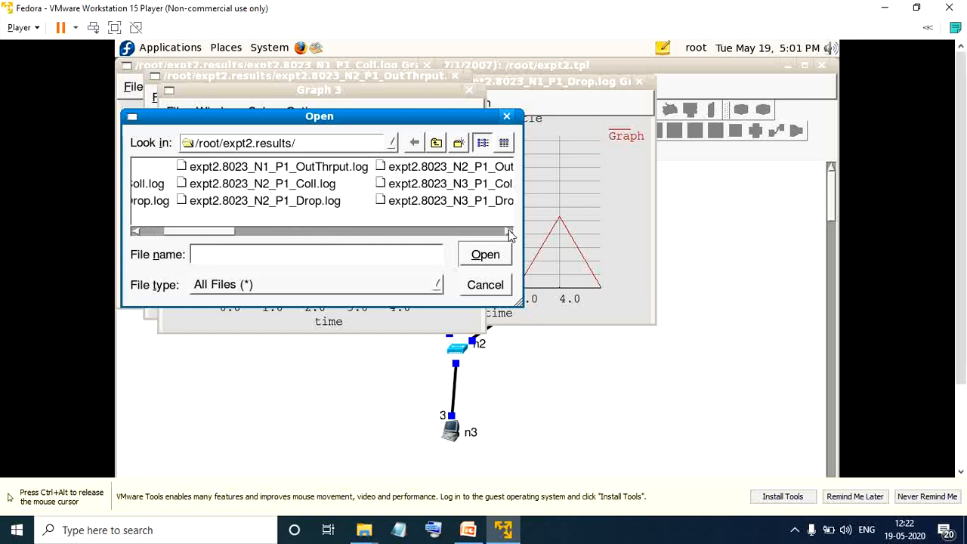
click(509, 231)
click(509, 231)
click(509, 231)
click(509, 230)
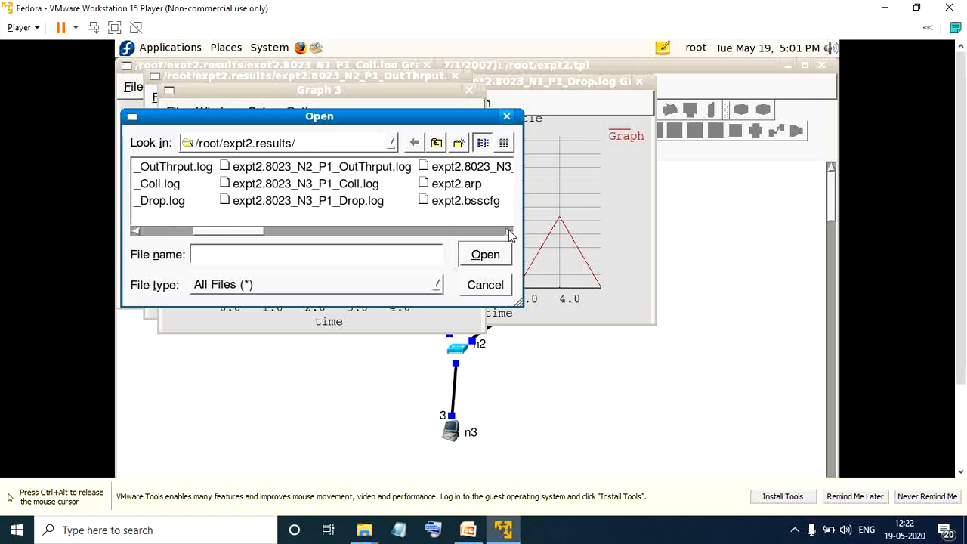
click(509, 230)
click(508, 230)
click(509, 231)
click(509, 231)
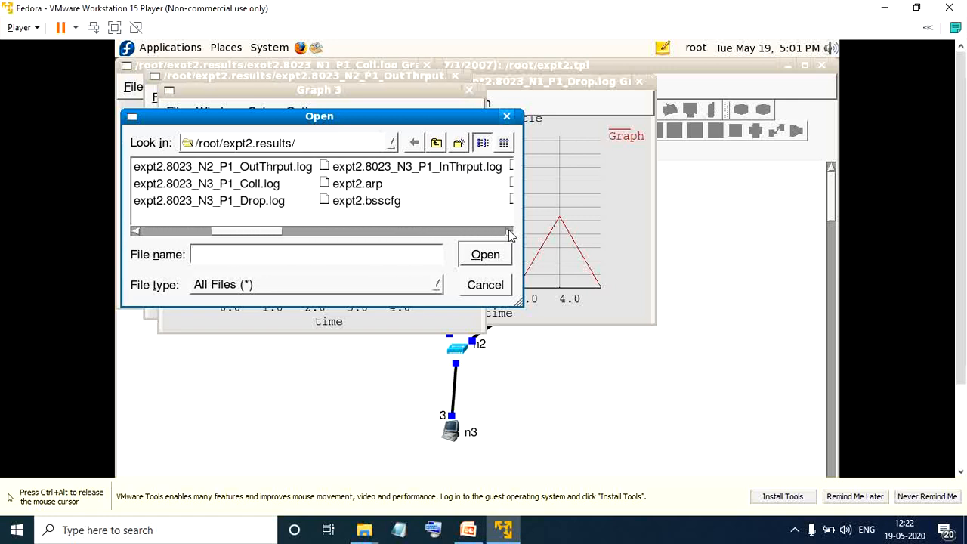
double_click(478, 170)
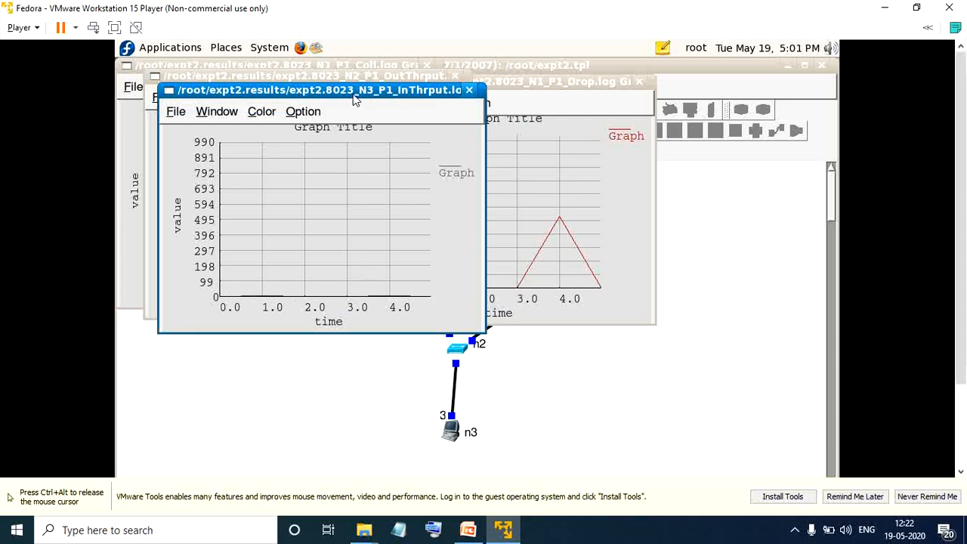
drag(355, 101, 547, 129)
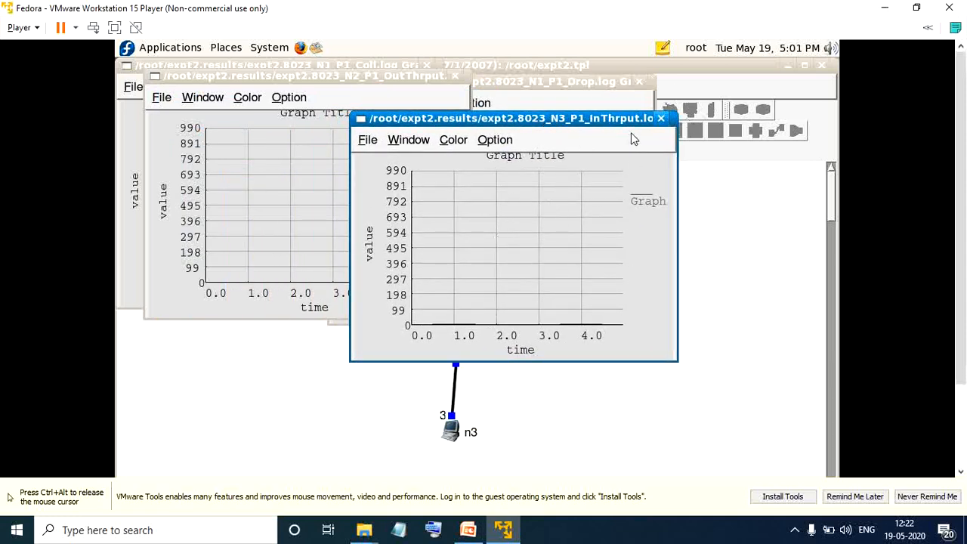
Close all four graph windows and minimize VMware Workstation Player to return to the PowerPoint presentation.
click(327, 413)
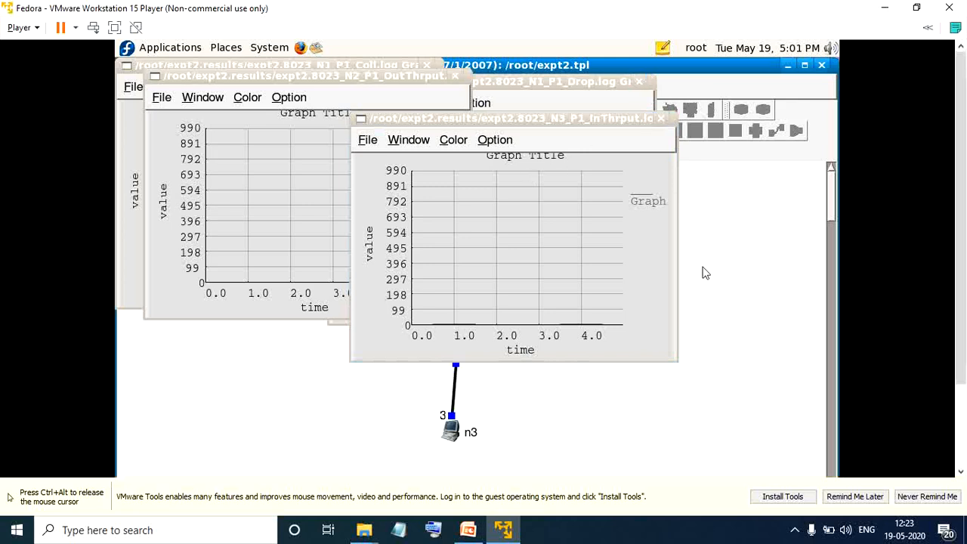
click(662, 121)
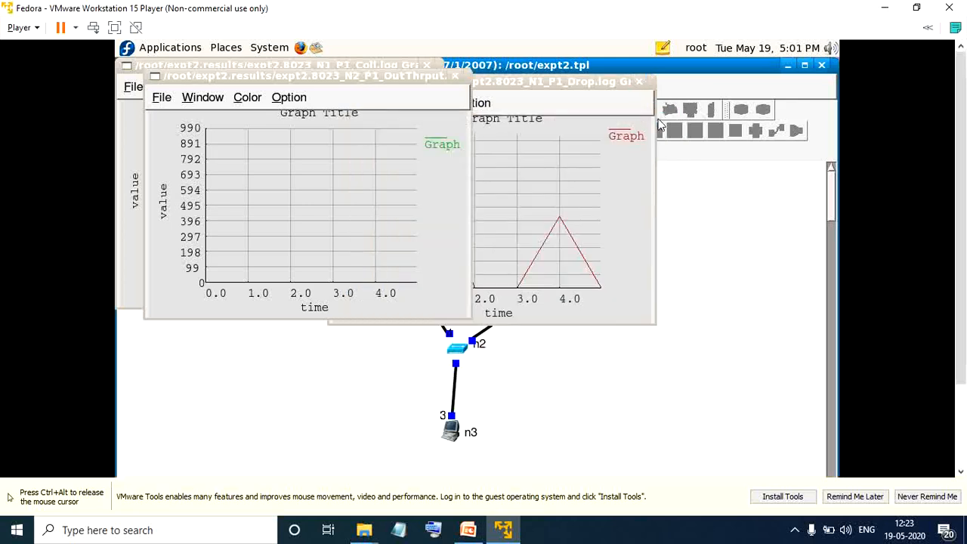
click(638, 82)
click(455, 77)
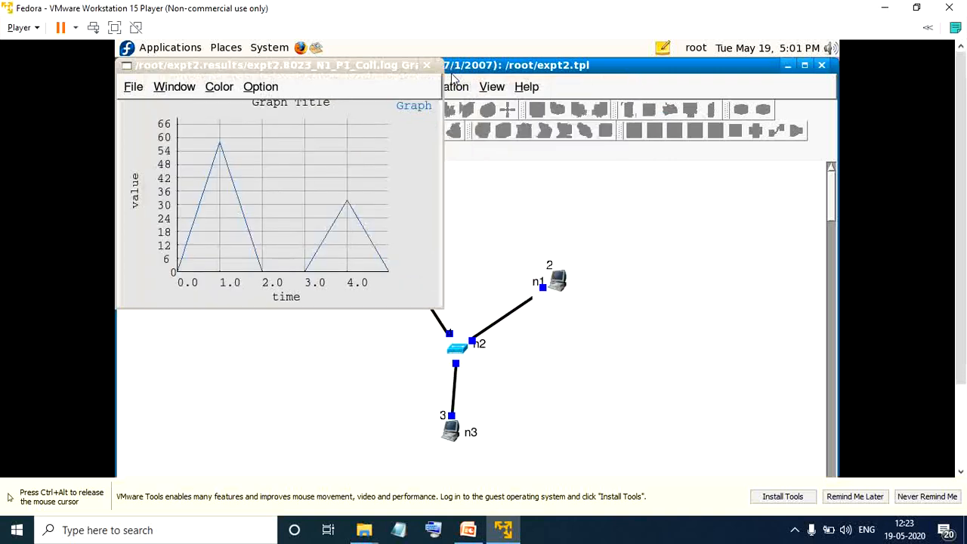
click(427, 66)
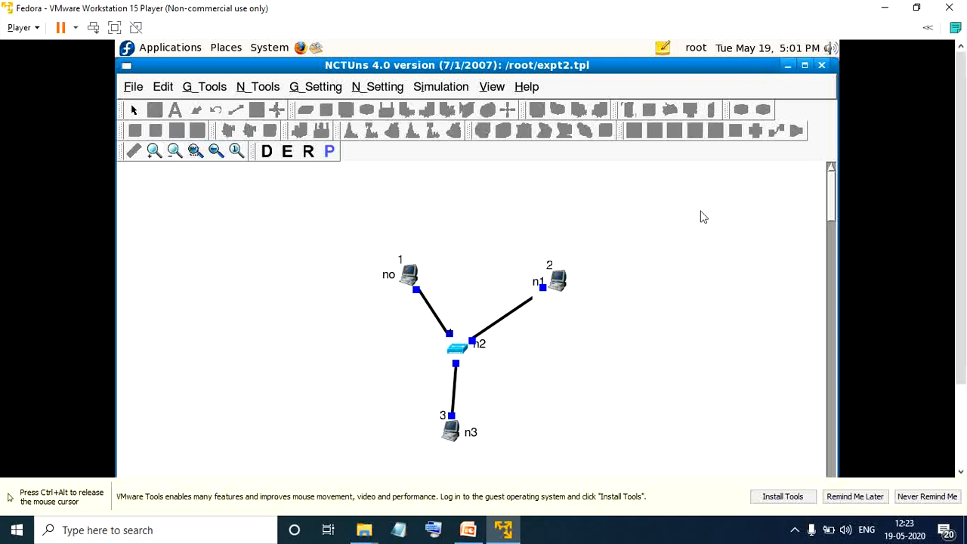
click(885, 8)
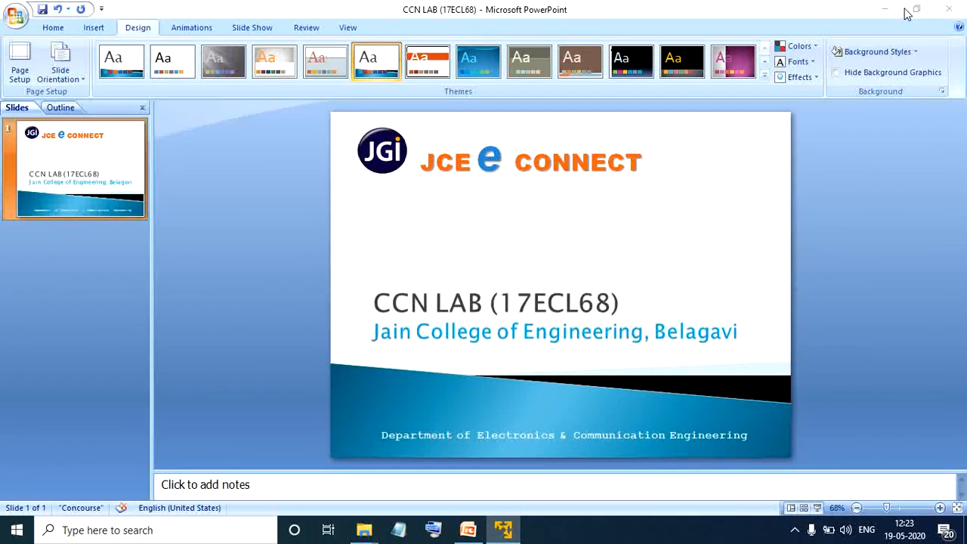